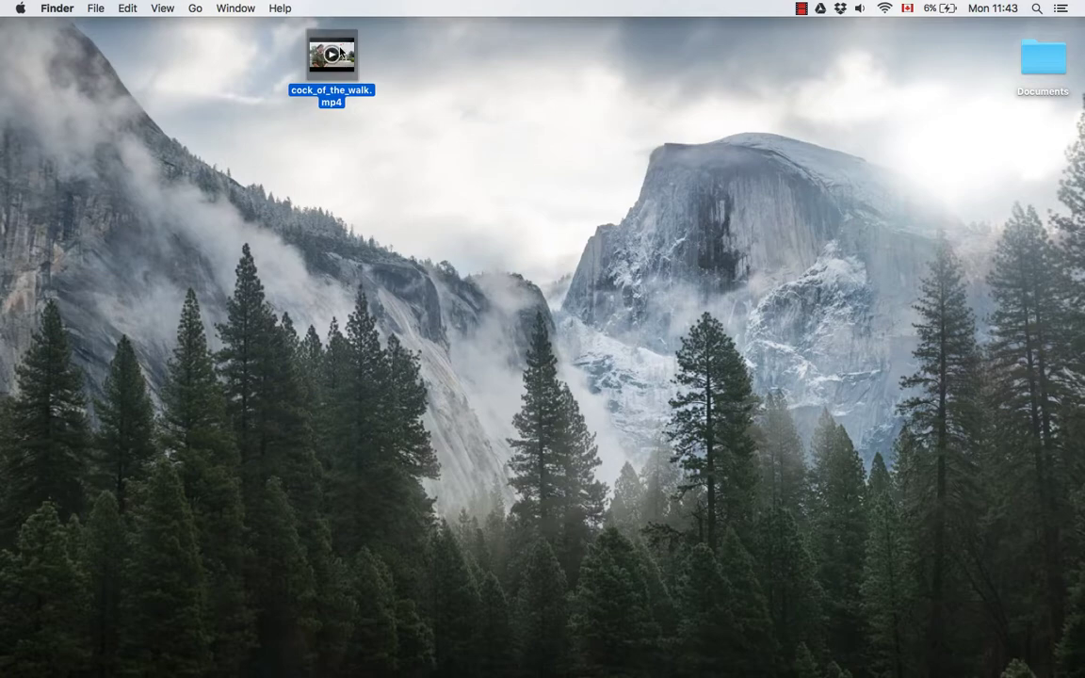
- Switch to YouTube in Chrome and upload cock_of_the_walk.mp4 from the desktop with its privacy set to Private
click(377, 87)
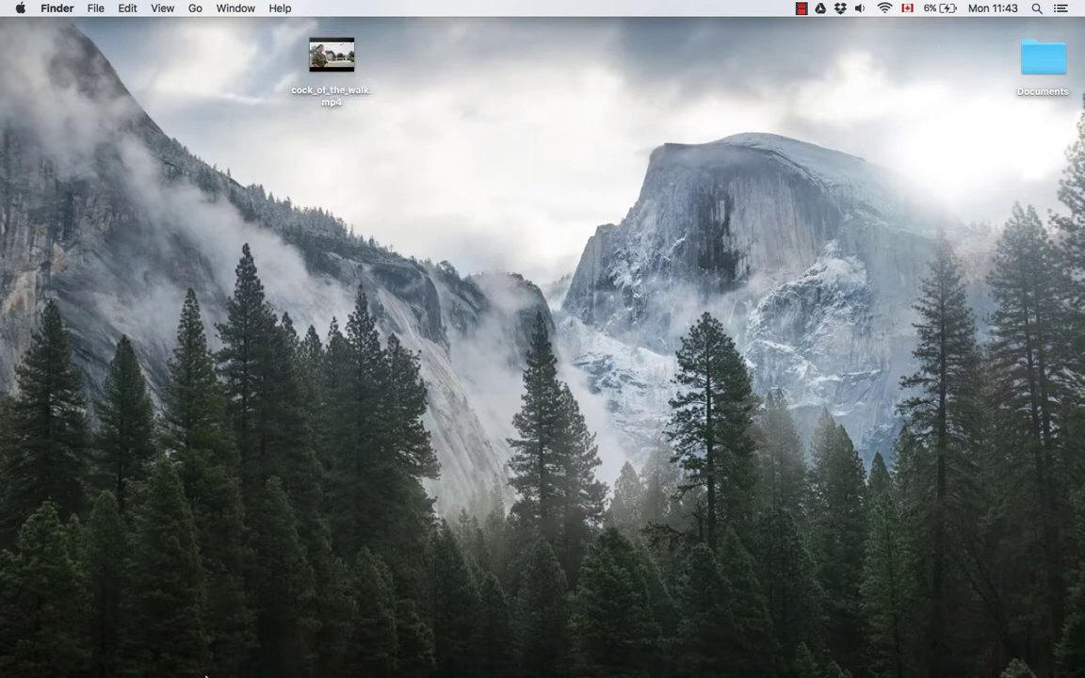
click(970, 659)
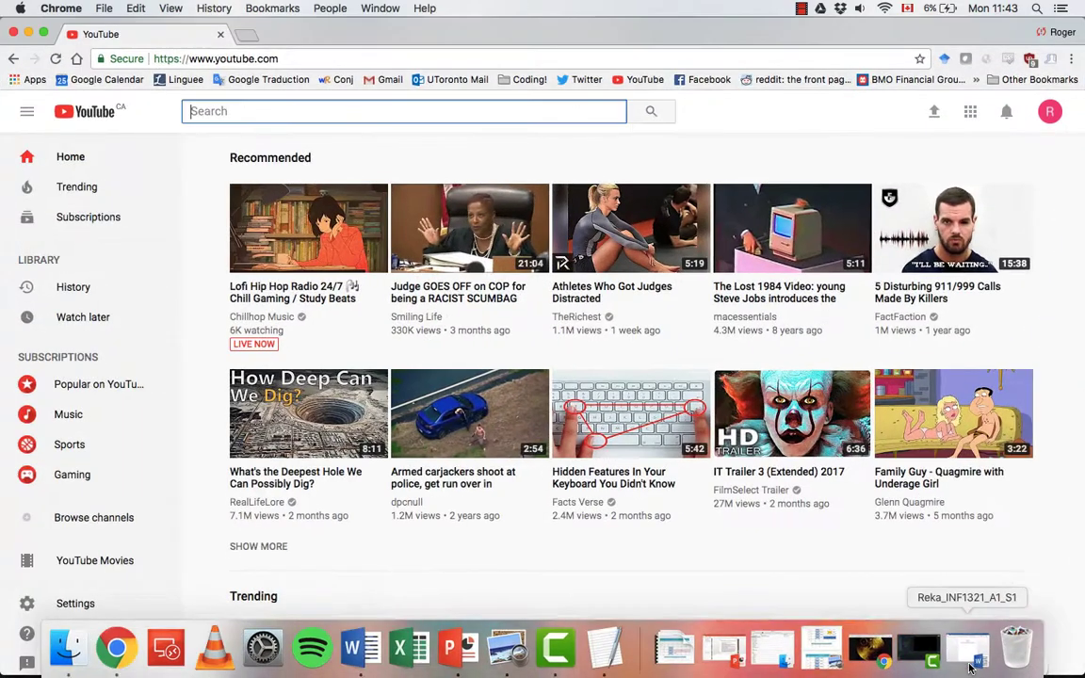
click(944, 113)
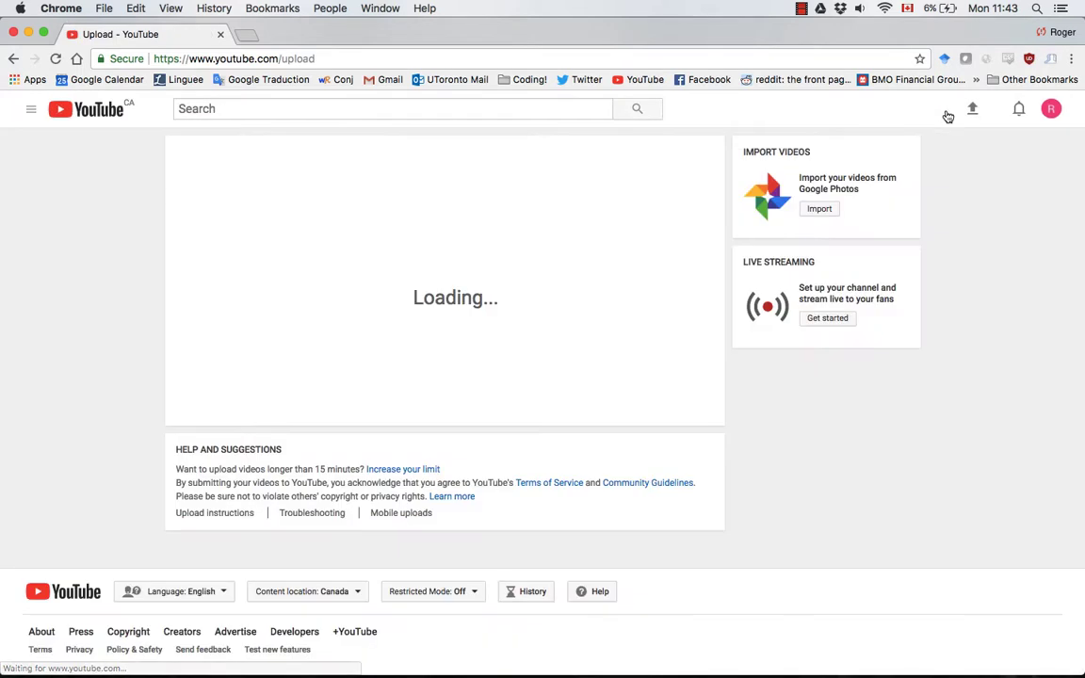
click(463, 233)
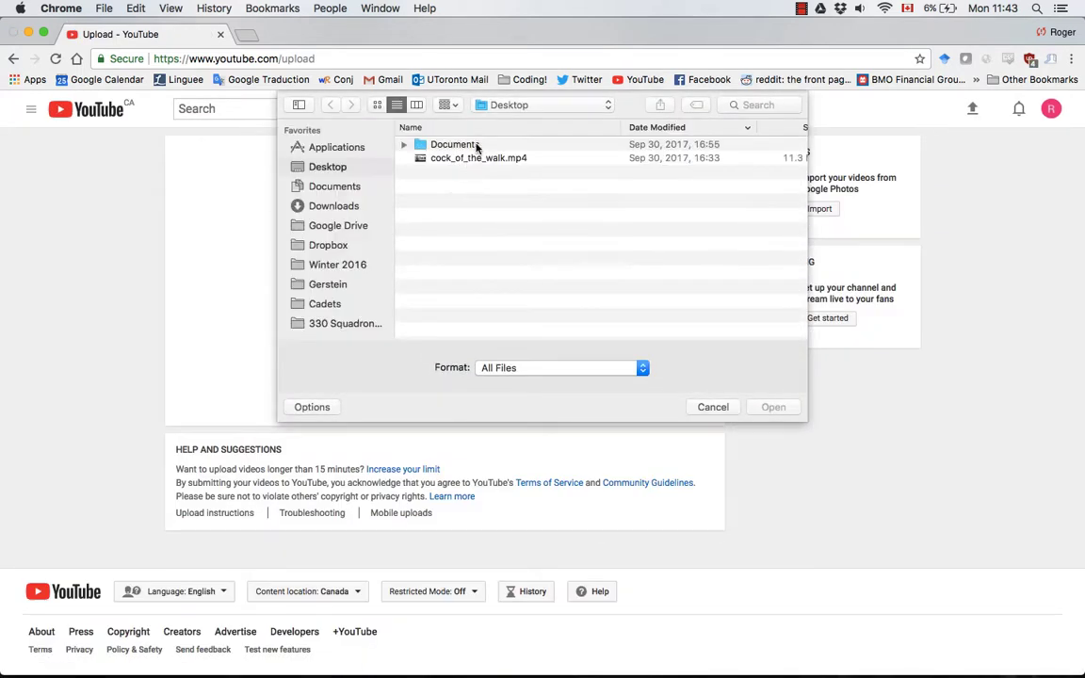
double_click(474, 155)
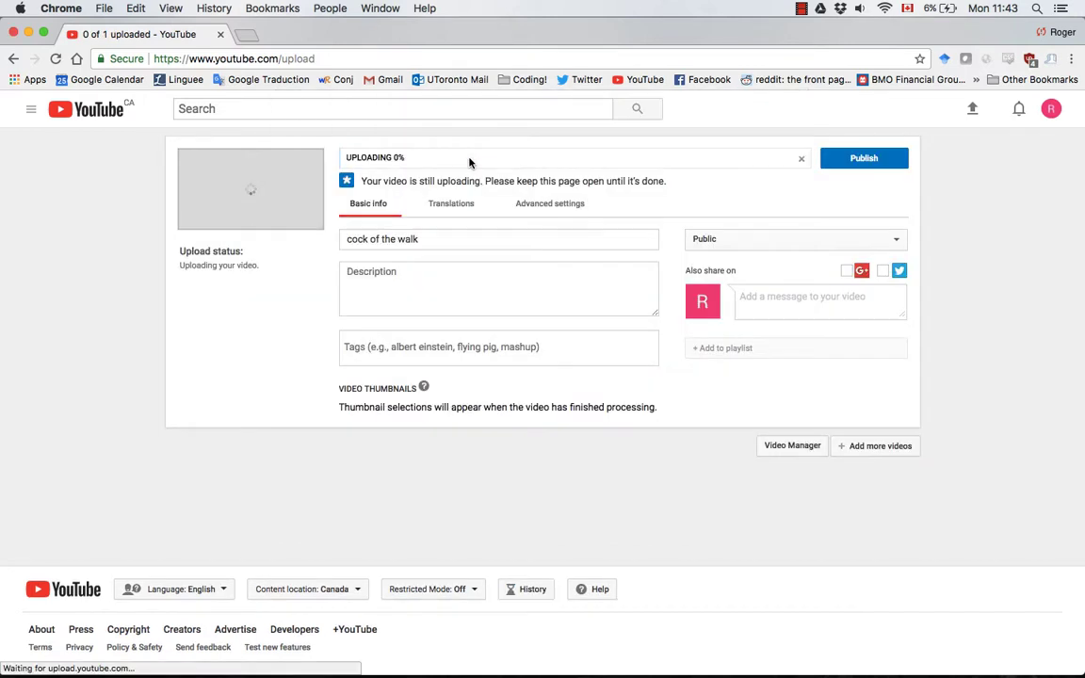
click(696, 238)
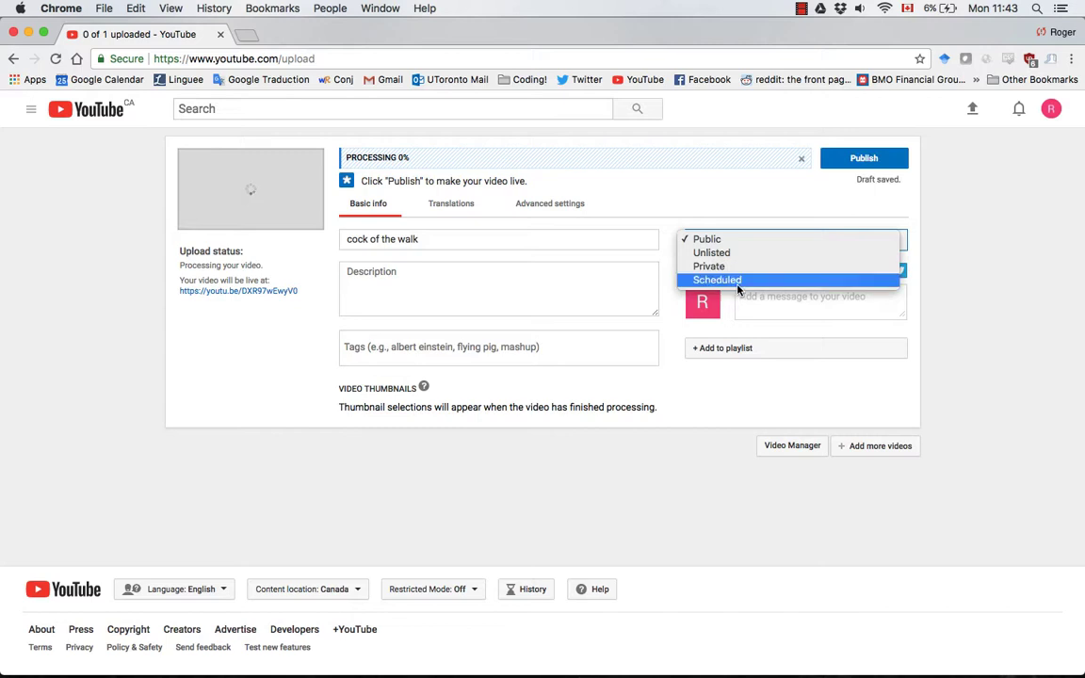
click(746, 268)
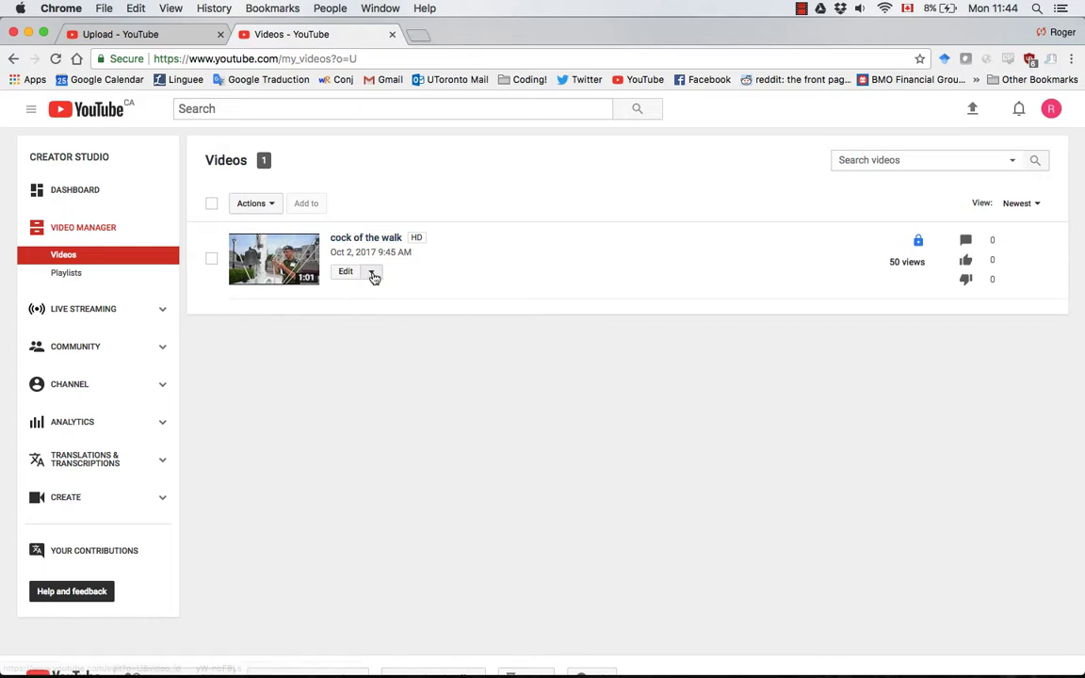
- Open the English (Automatic) subtitles of the uploaded "cock of the walk" video for editing
click(370, 272)
click(364, 391)
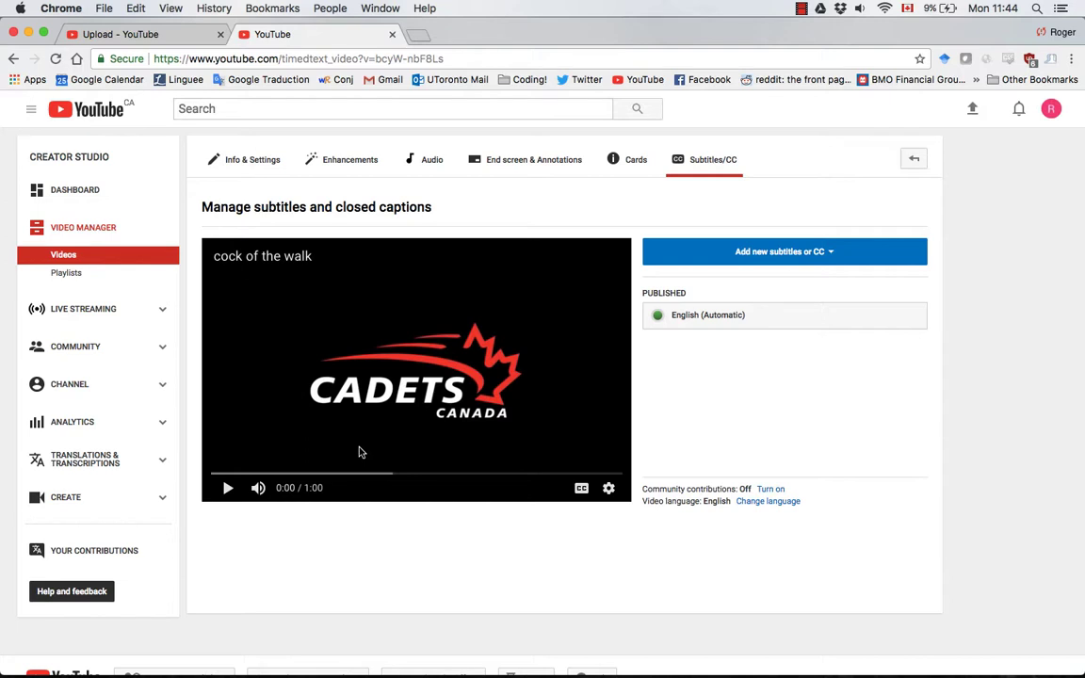
click(752, 320)
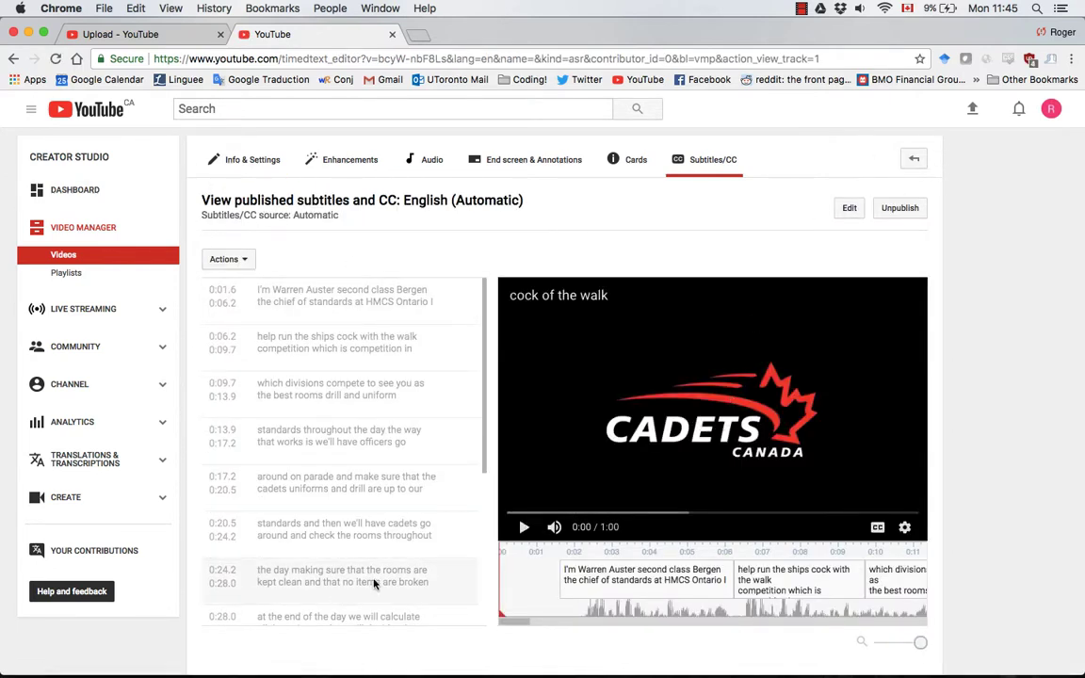
click(850, 210)
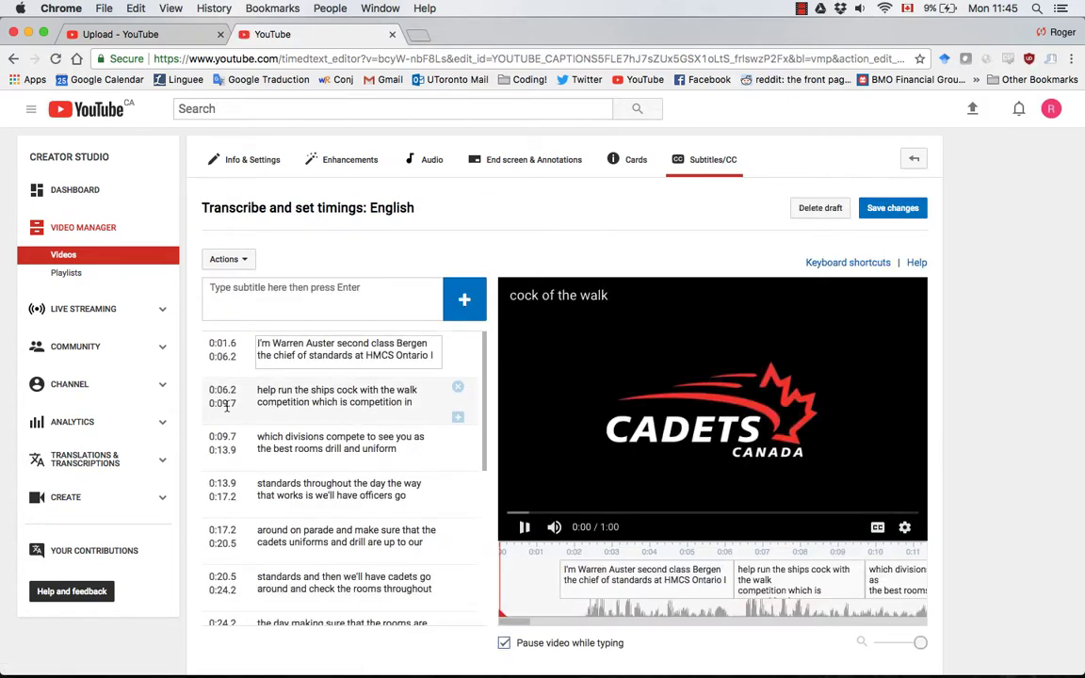
- Compare the text and timings of the first few subtitle lines with the video by jumping between them and playing a stretch
click(228, 341)
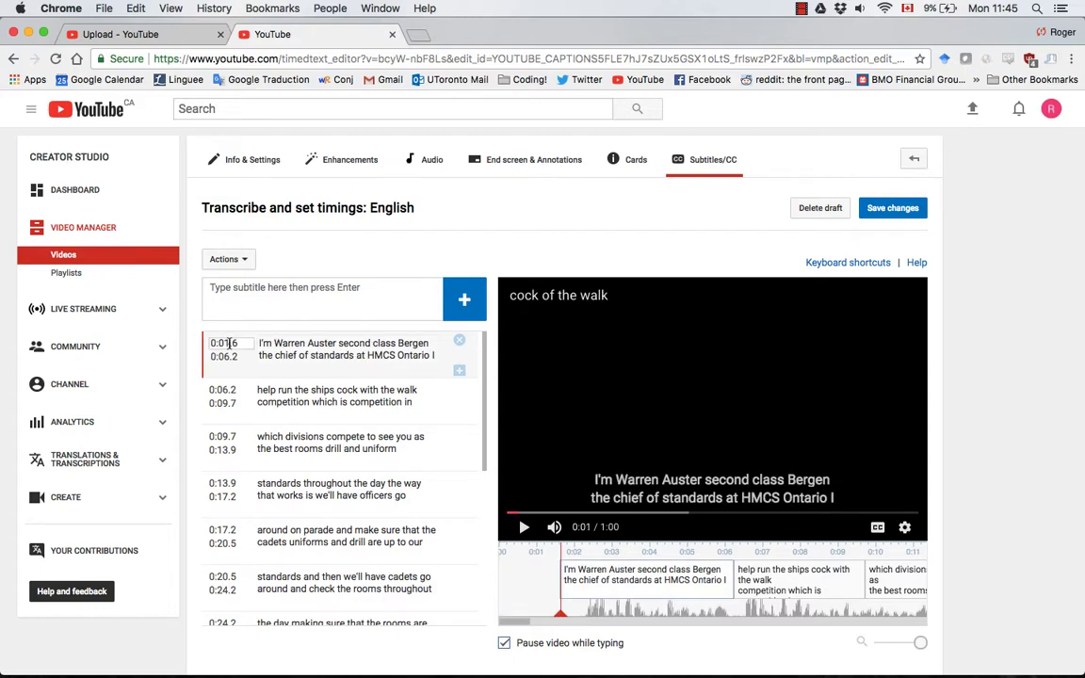
click(280, 414)
click(273, 437)
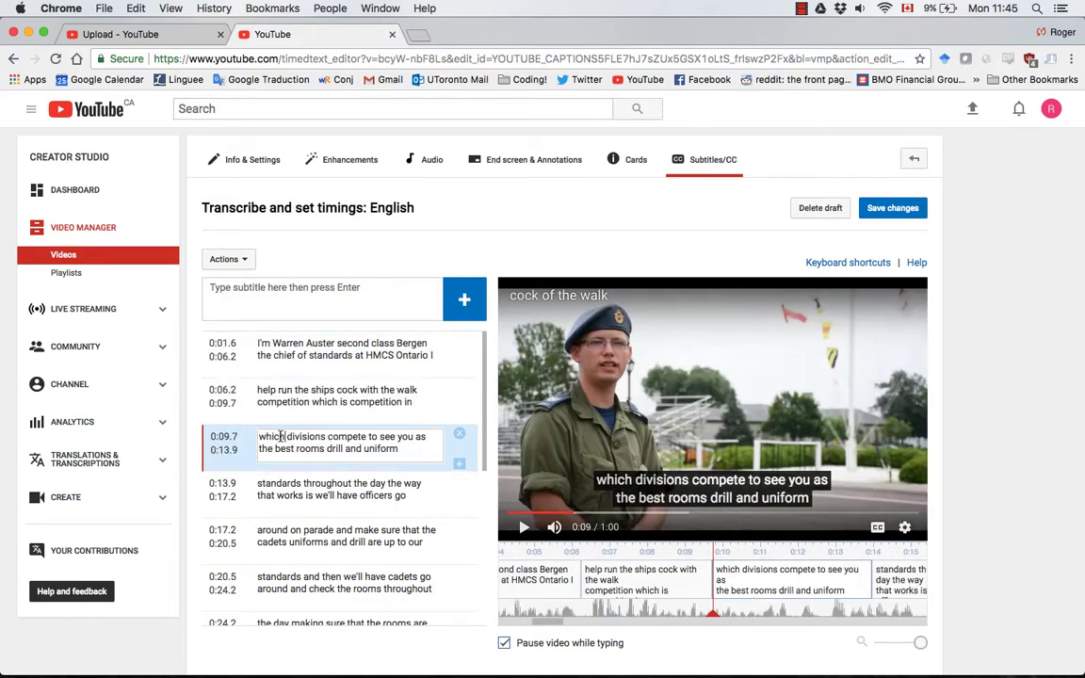
click(274, 484)
click(274, 530)
click(404, 356)
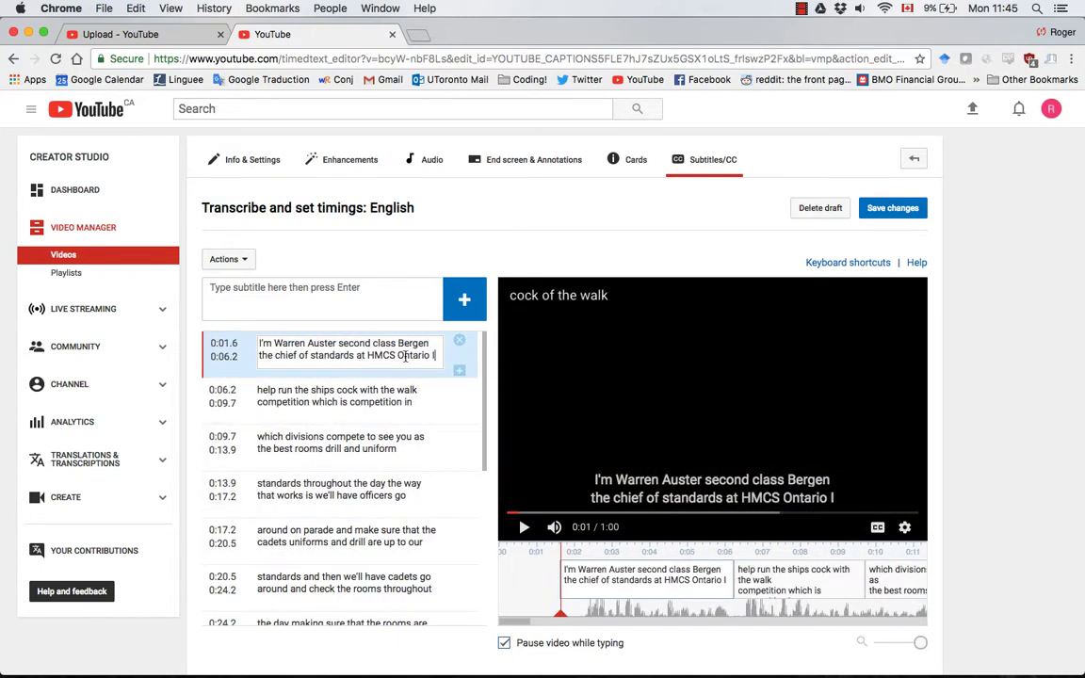
click(525, 530)
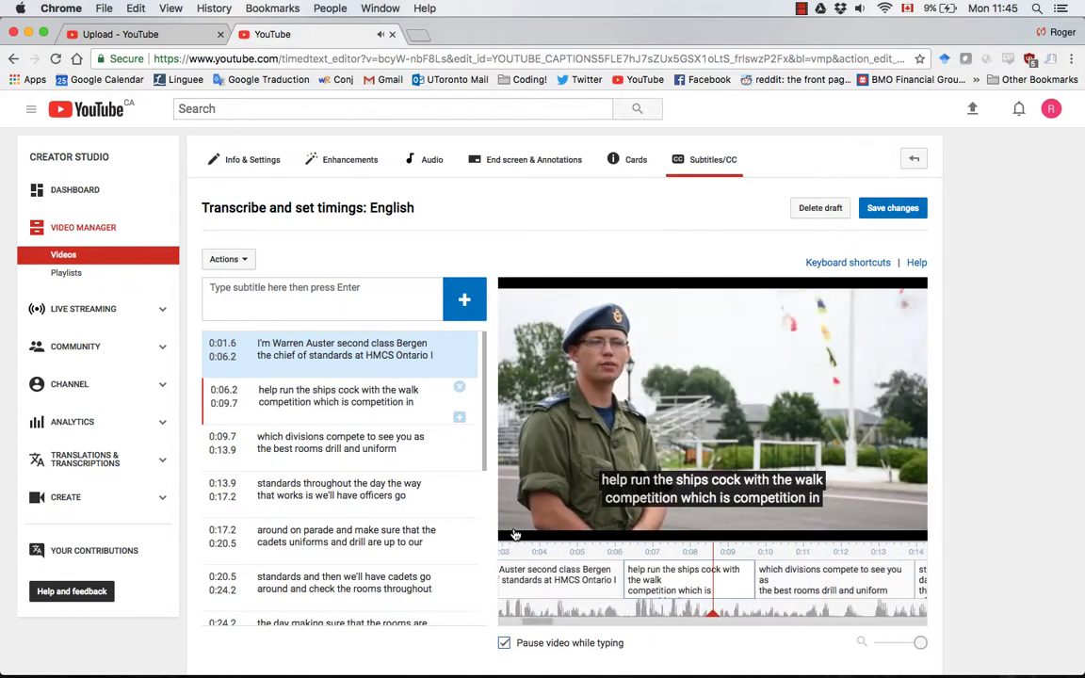
mouse_move(521, 533)
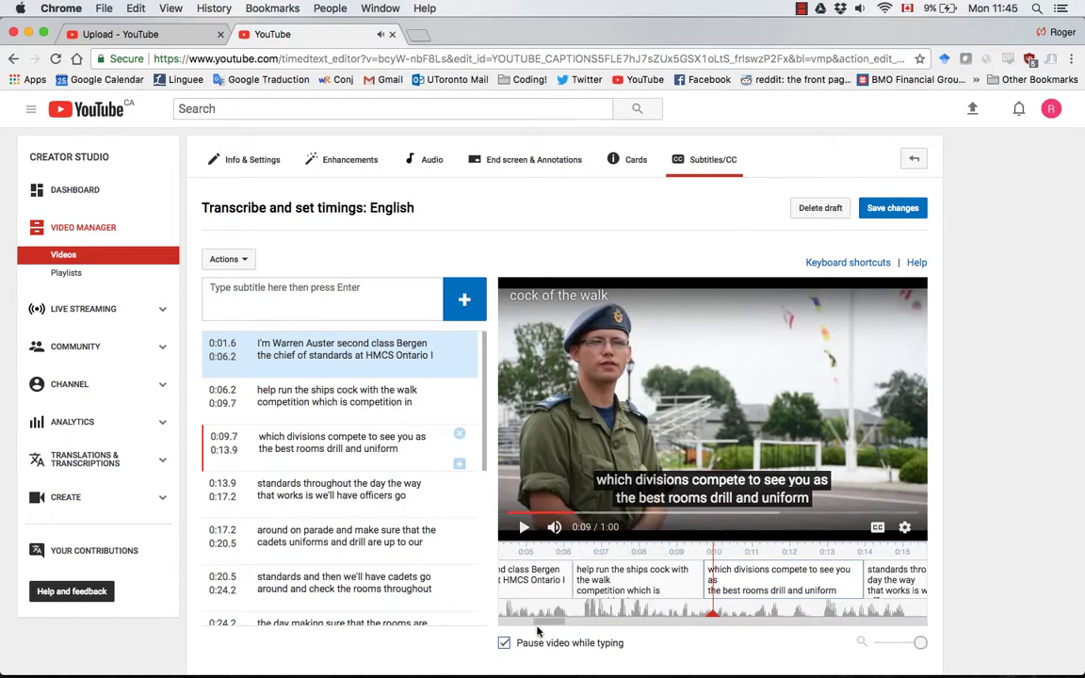
- Set the first subtitle's start time to 0:02.4 and its end time to 0:06.0
drag(553, 625, 499, 625)
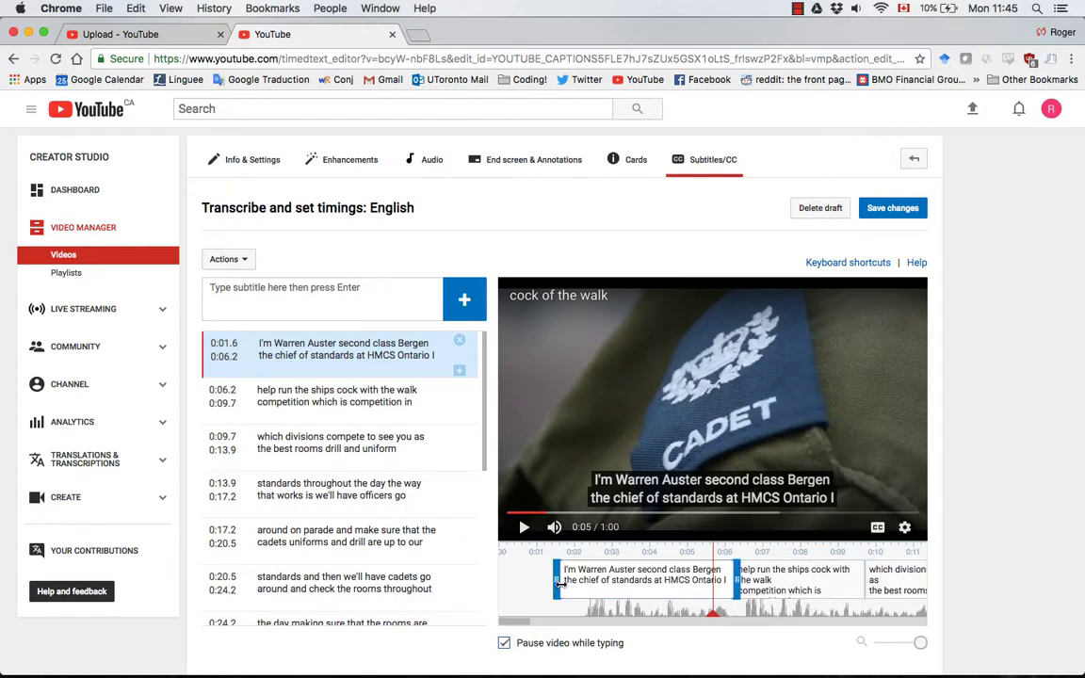
drag(562, 584, 589, 582)
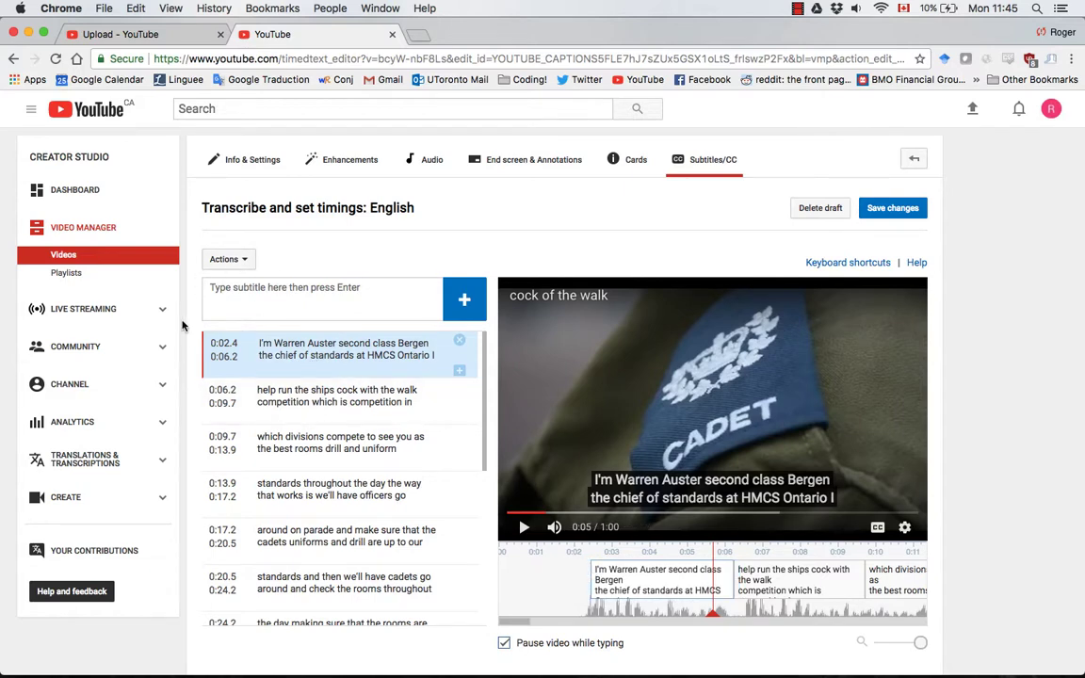
click(237, 354)
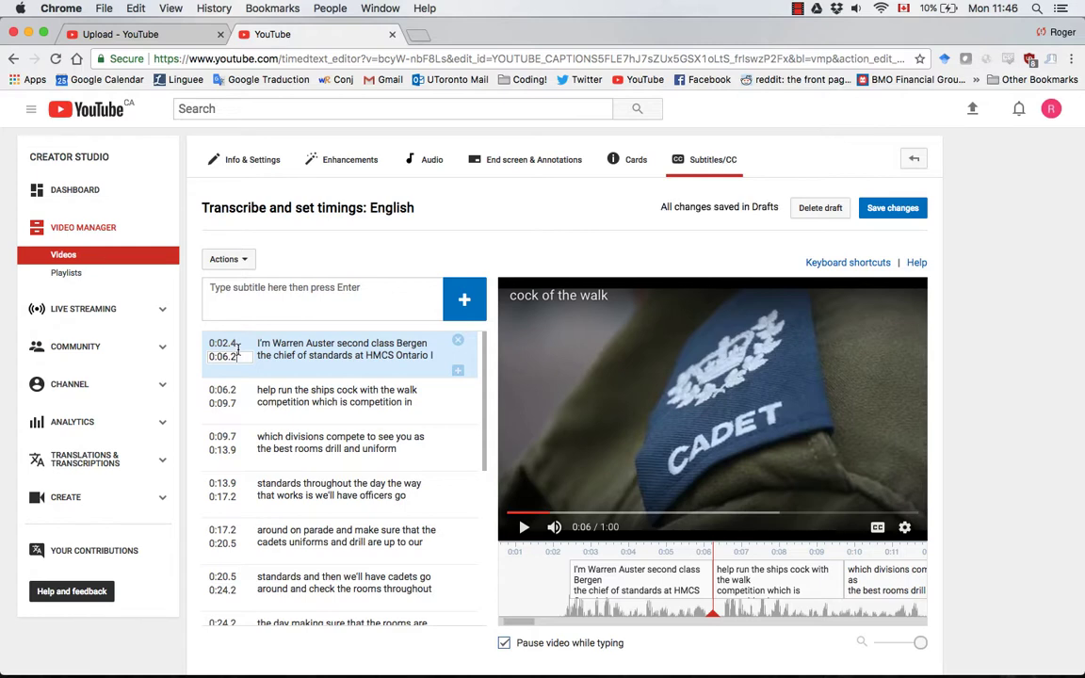
key(Return)
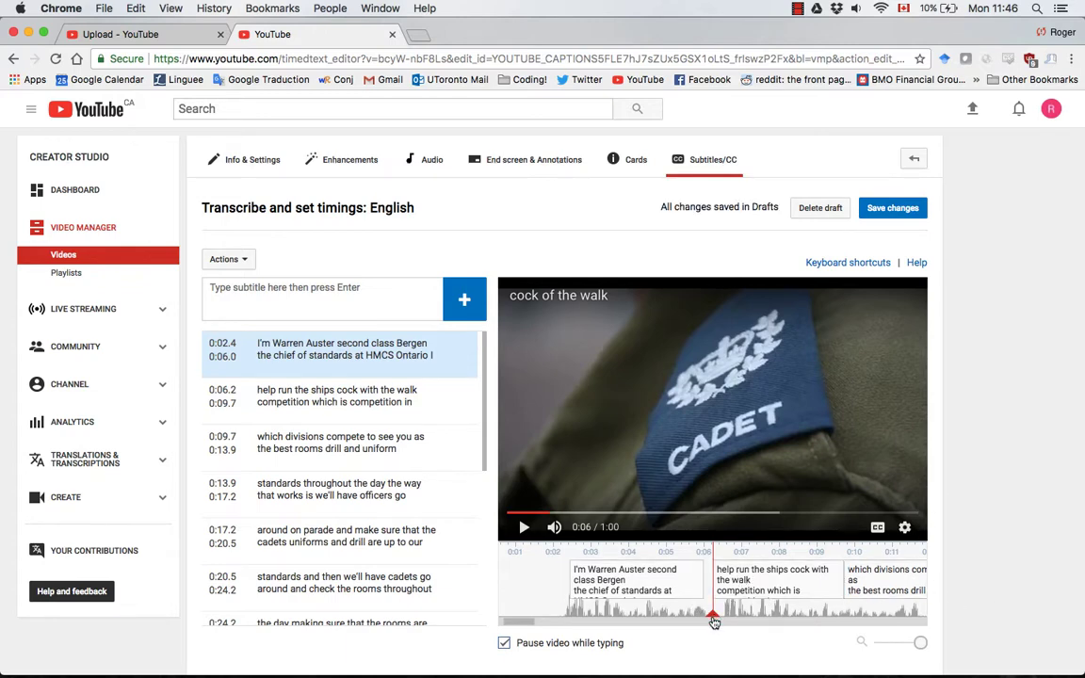
click(675, 613)
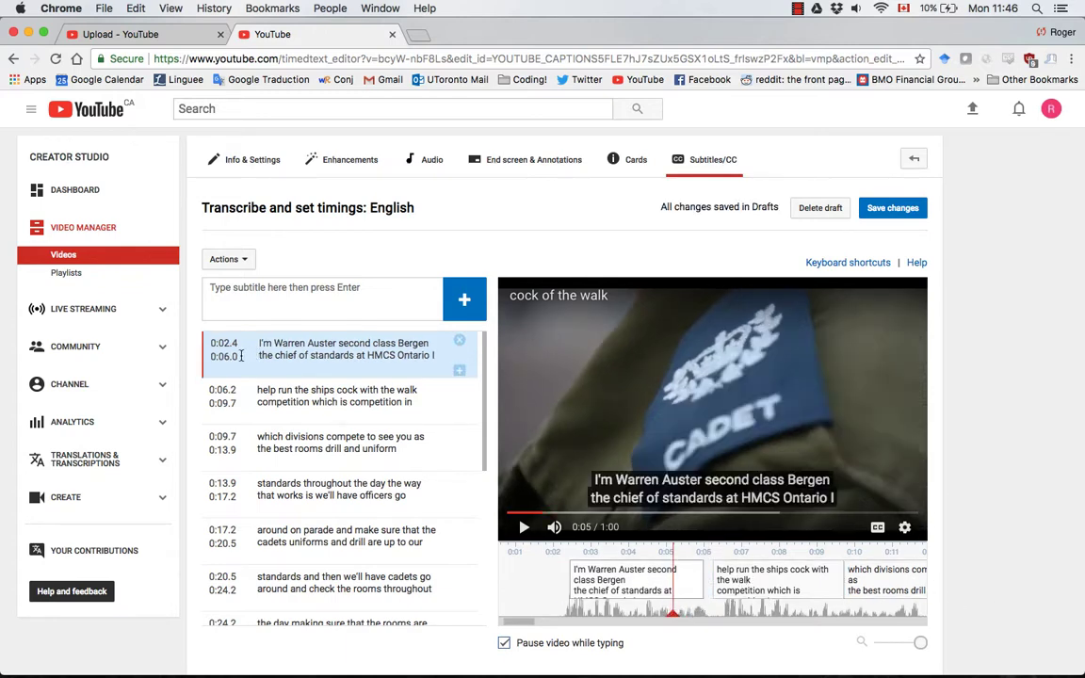
- Correct the speaker's misrecognized rank in the first subtitle to "Warrant Officer Second Class", leaving the surname after it
scroll(312, 362, down, 2)
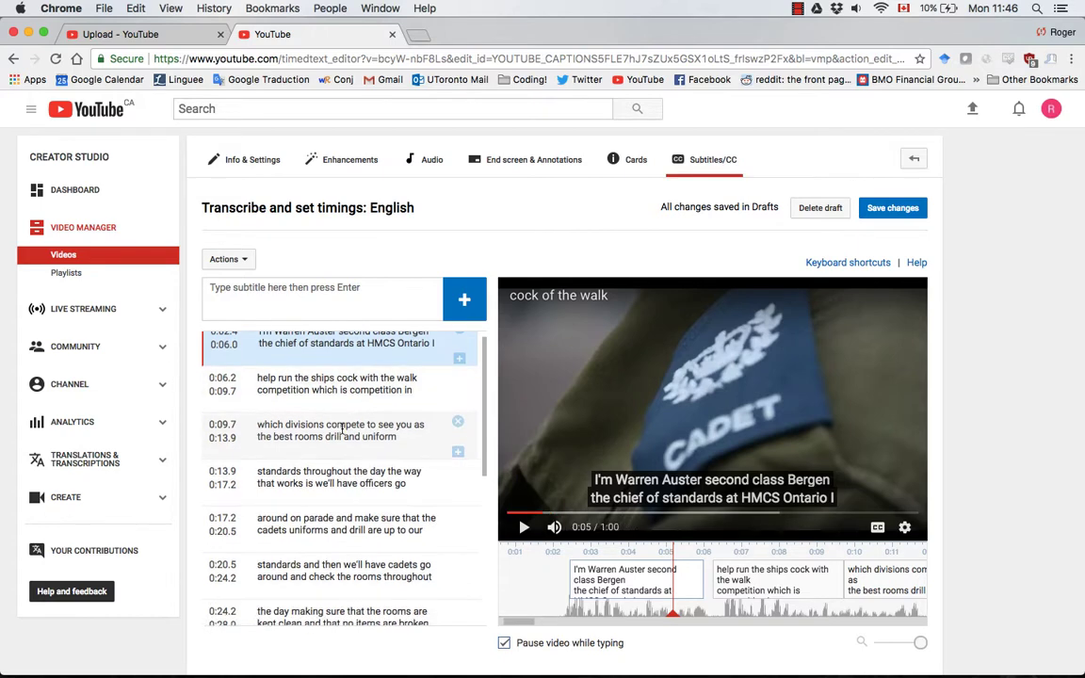
scroll(342, 426, up, 2)
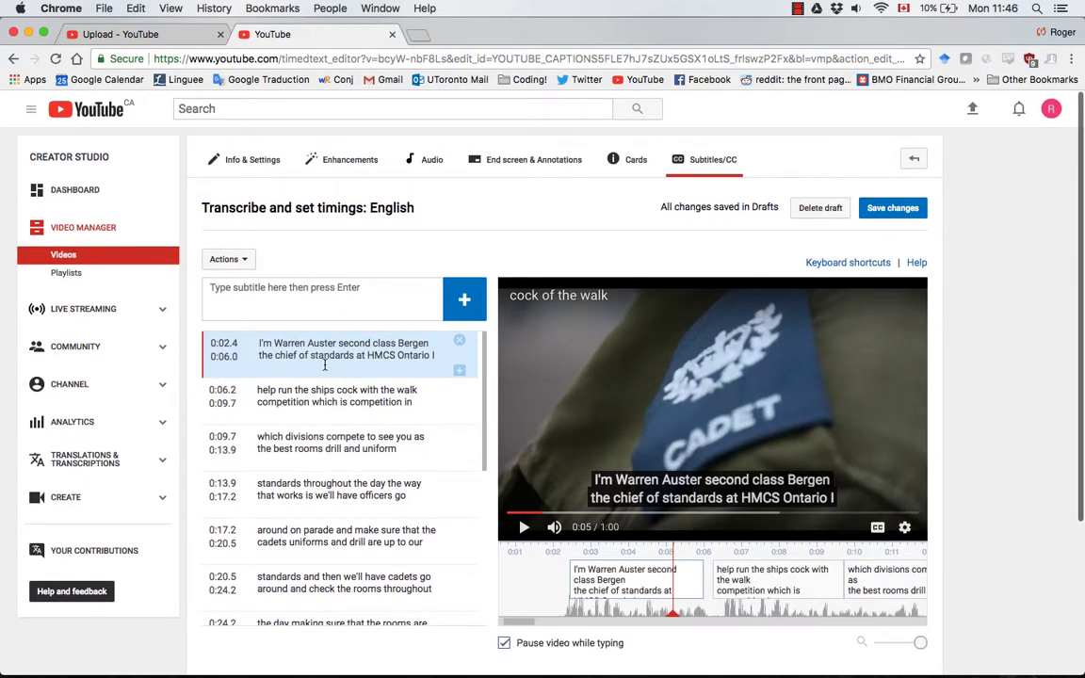
click(325, 365)
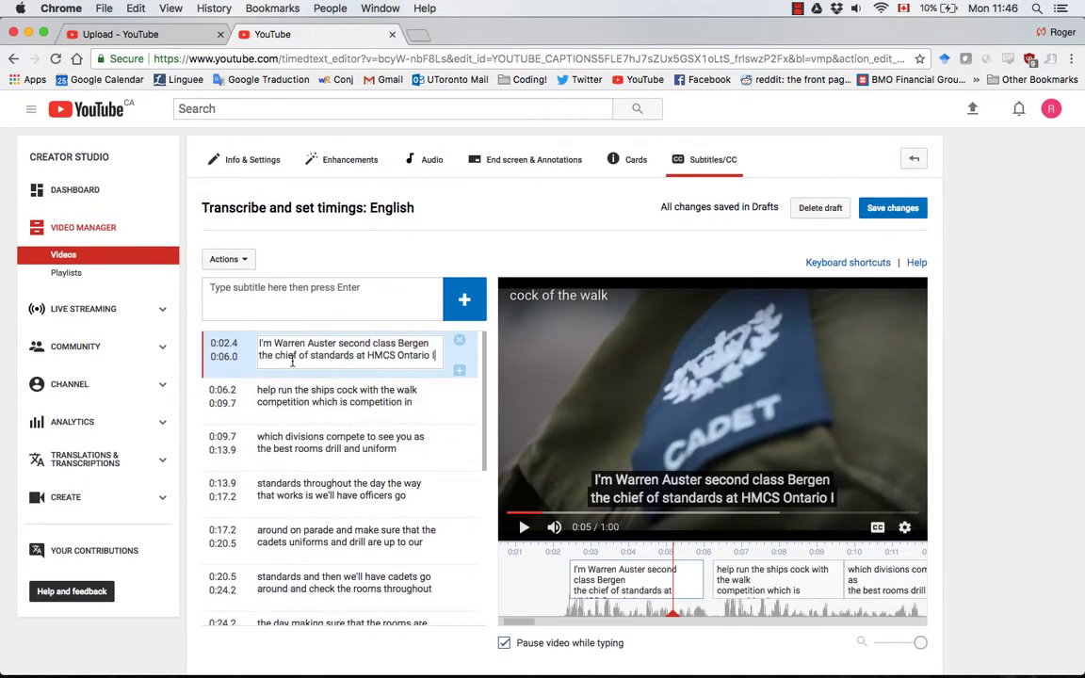
drag(273, 342, 333, 343)
key(shift+super+Left)
shift+click(399, 342)
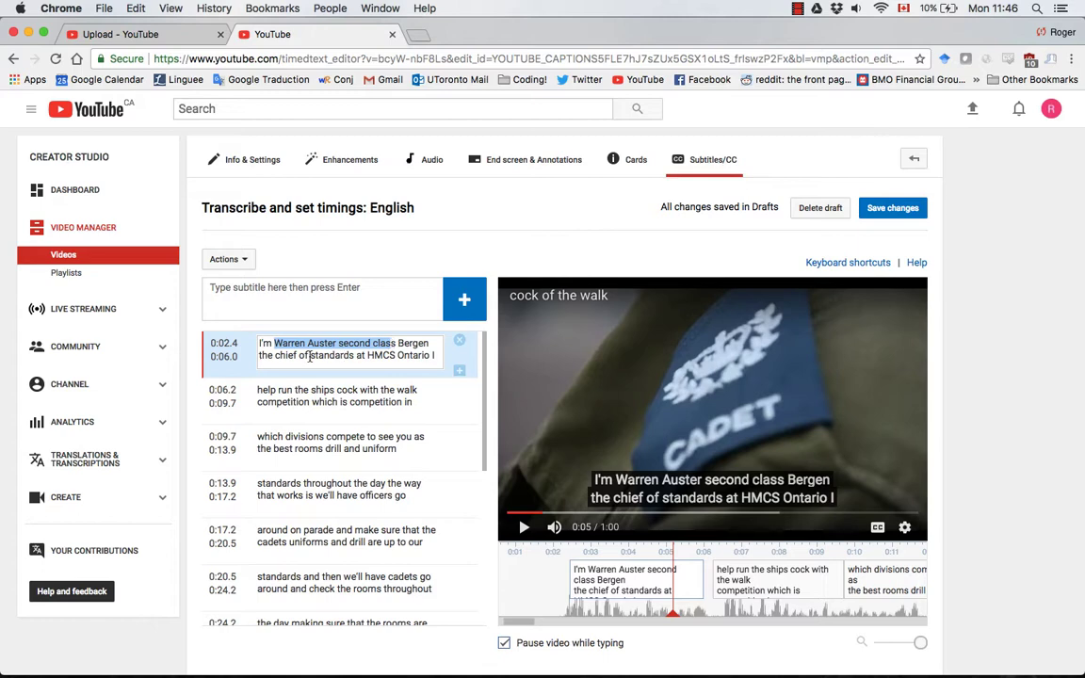
text(Warrant O)
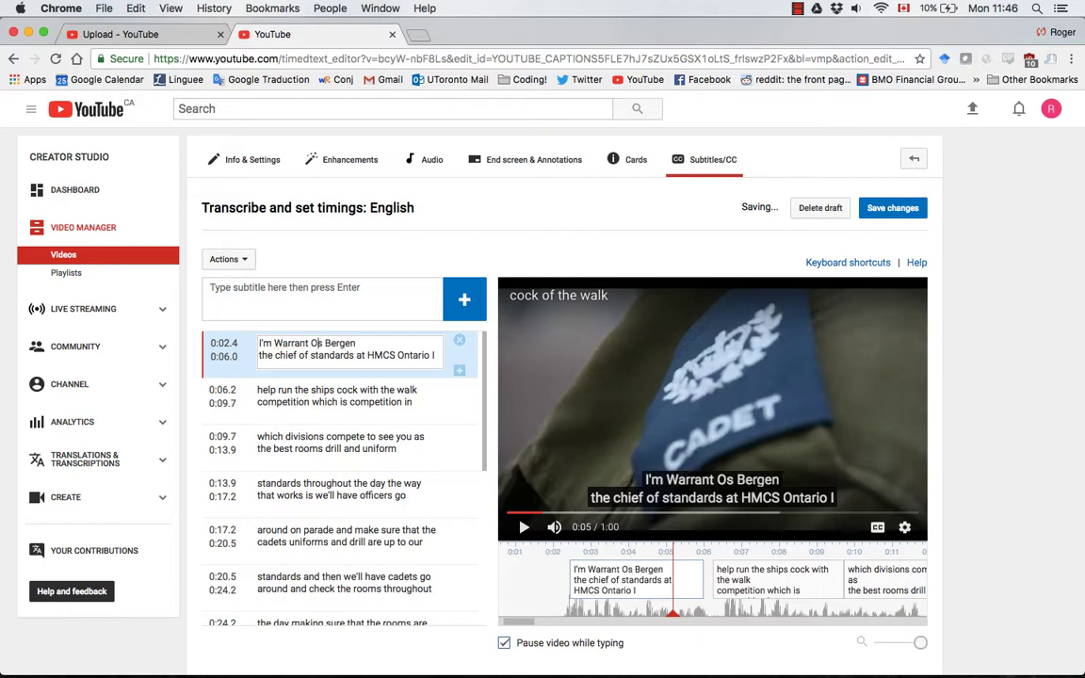
text(fficer Se)
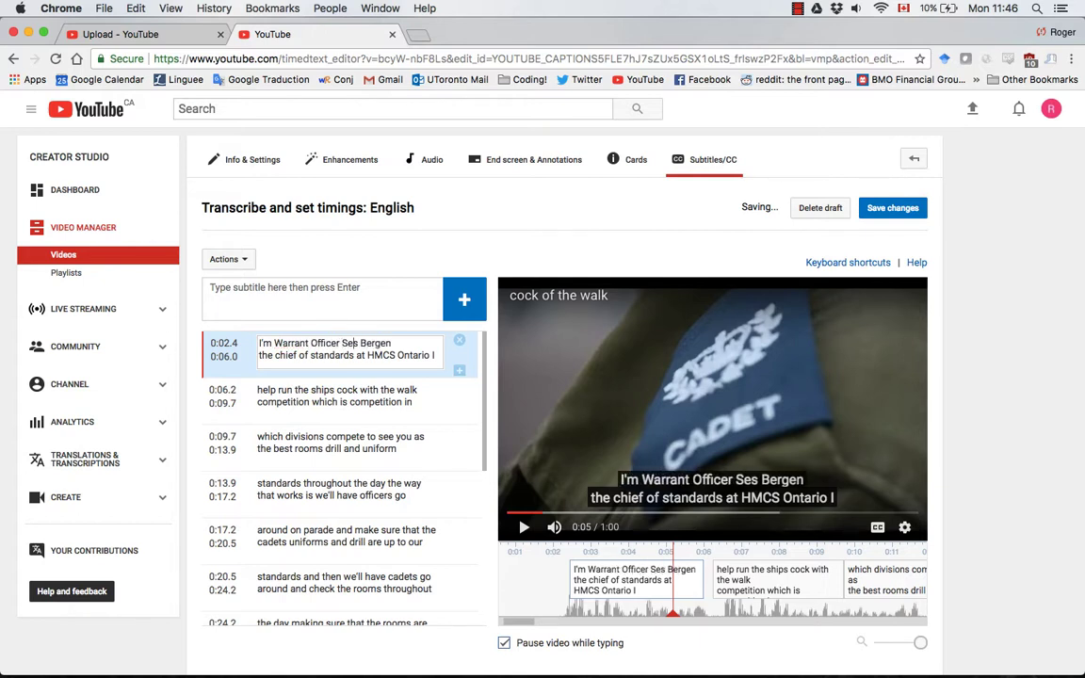
text(cond )
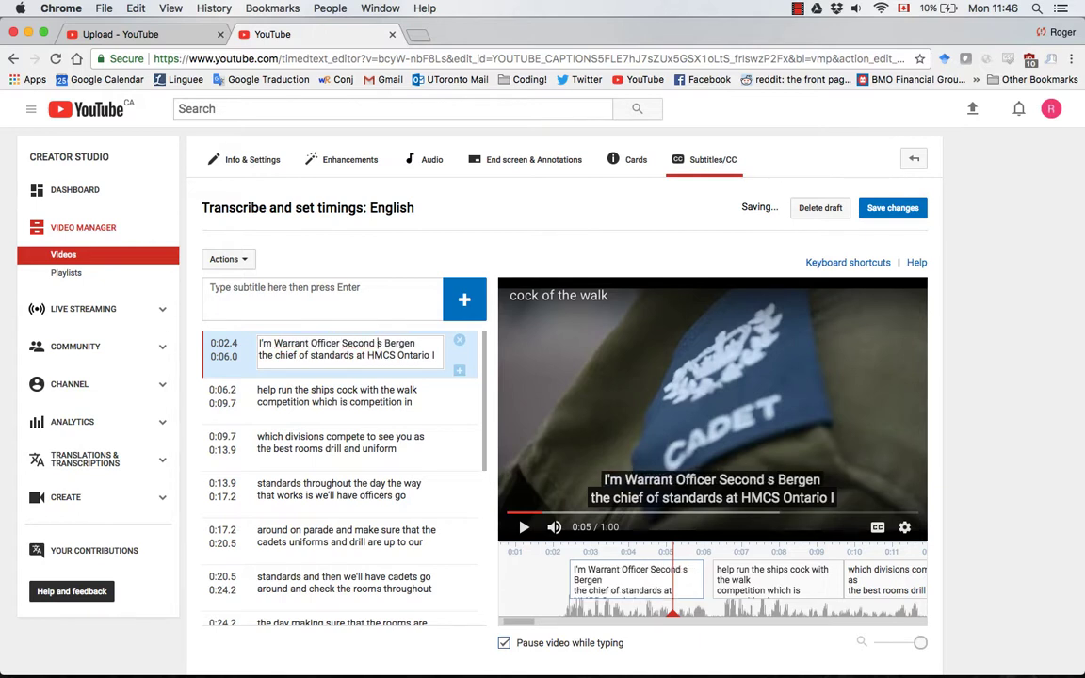
text(CLas)
key(BackSpace)
key(BackSpace)
key(BackSpace)
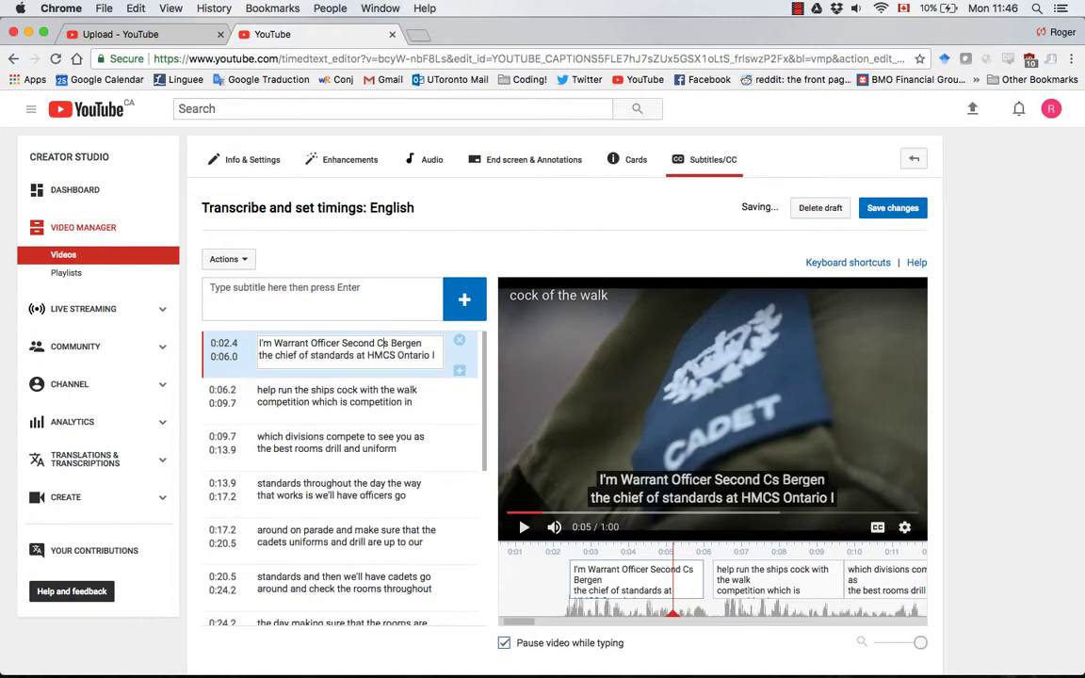
text(las)
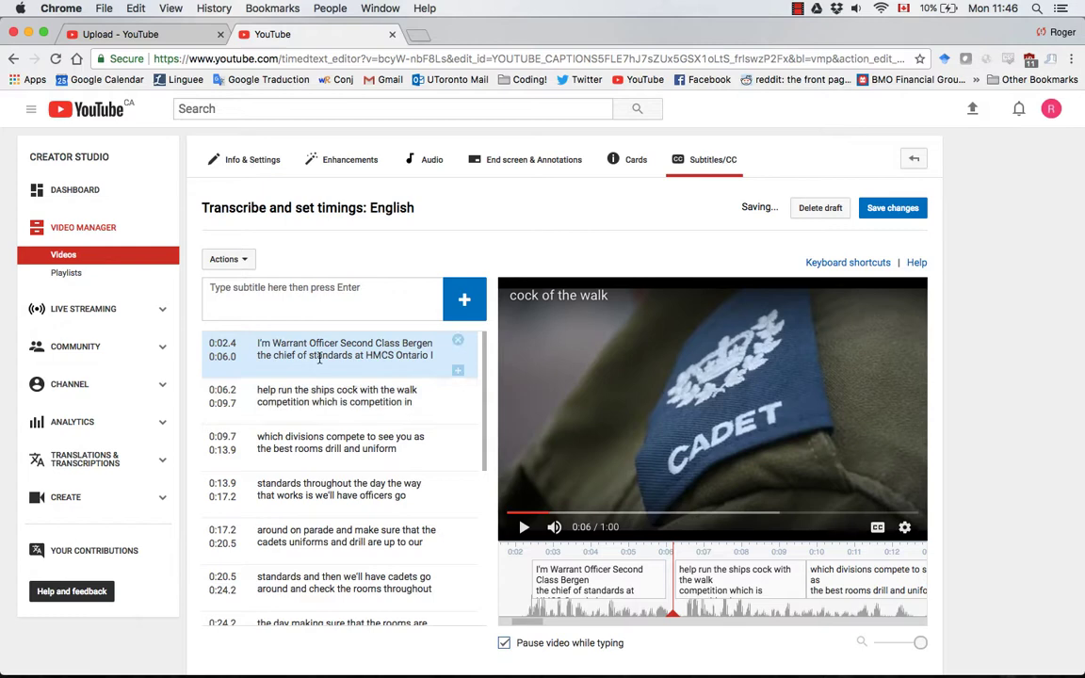
- Capitalize "Chief" and "Standards" in the first subtitle
click(309, 355)
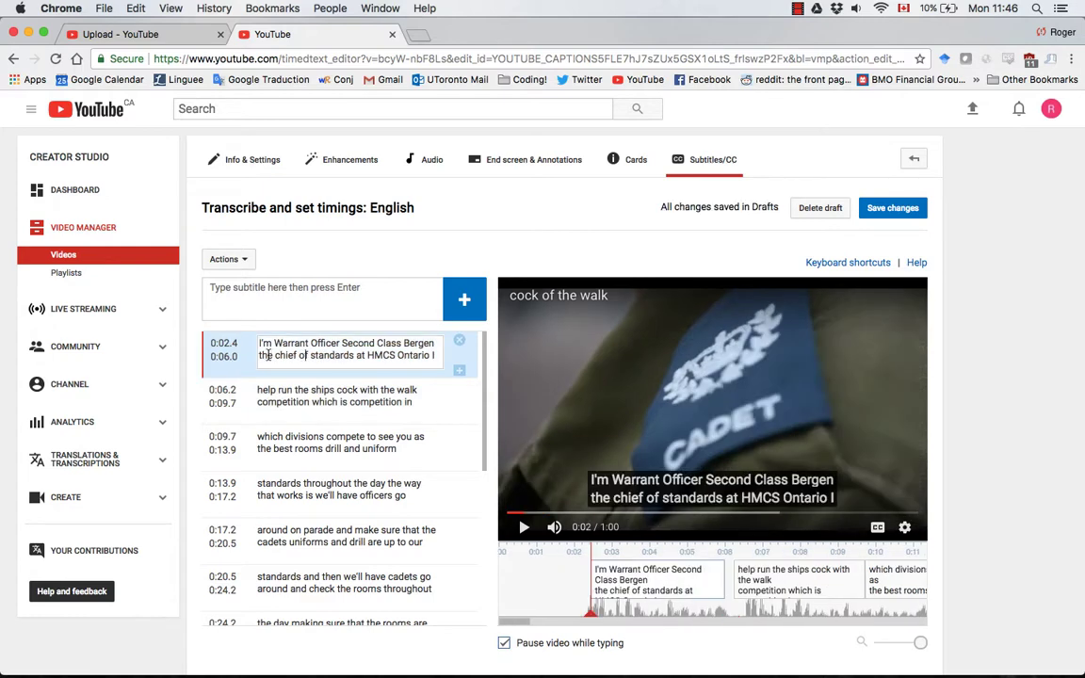
click(277, 353)
key(BackSpace)
text(C)
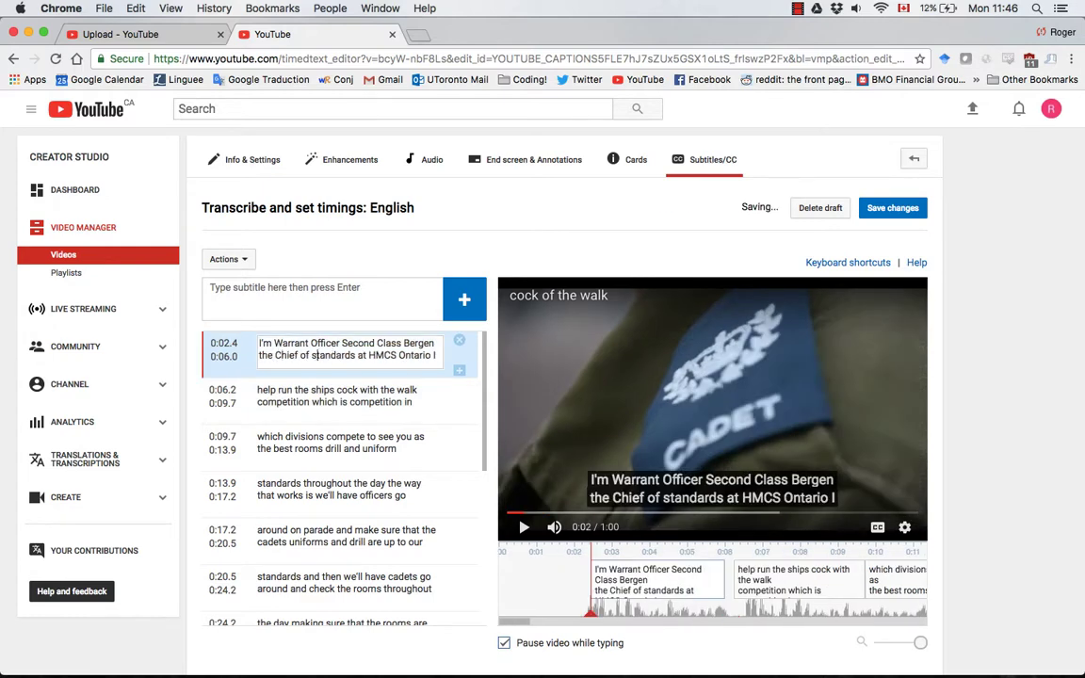
key(BackSpace)
text(S)
- Correct the end of the first subtitle to "HMCS ONTARIO.", removing the stray "I" and the space before the period
double_click(405, 355)
text(ONTARIO)
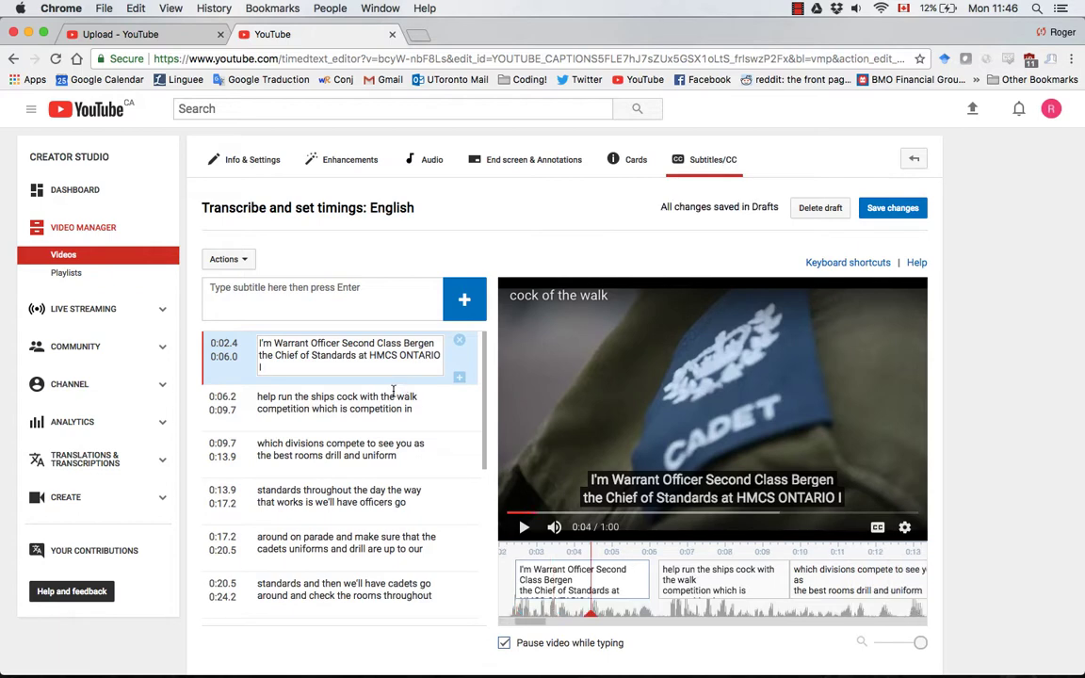
key(BackSpace)
key(BackSpace)
text(.)
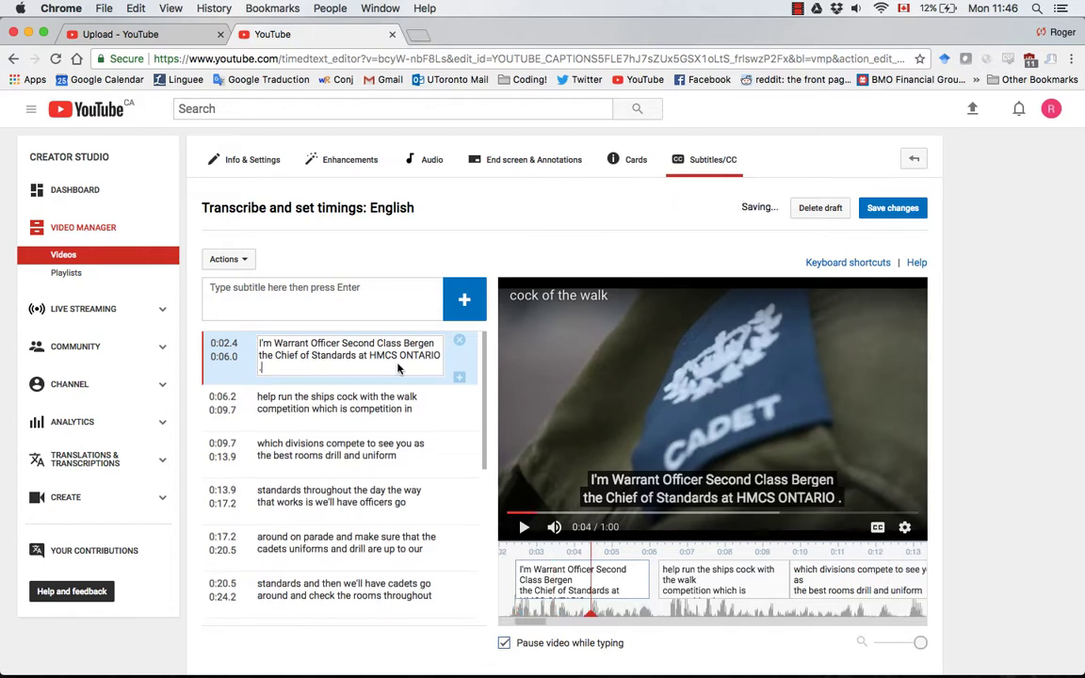
scroll(372, 522, down, 5)
scroll(372, 522, down, 2)
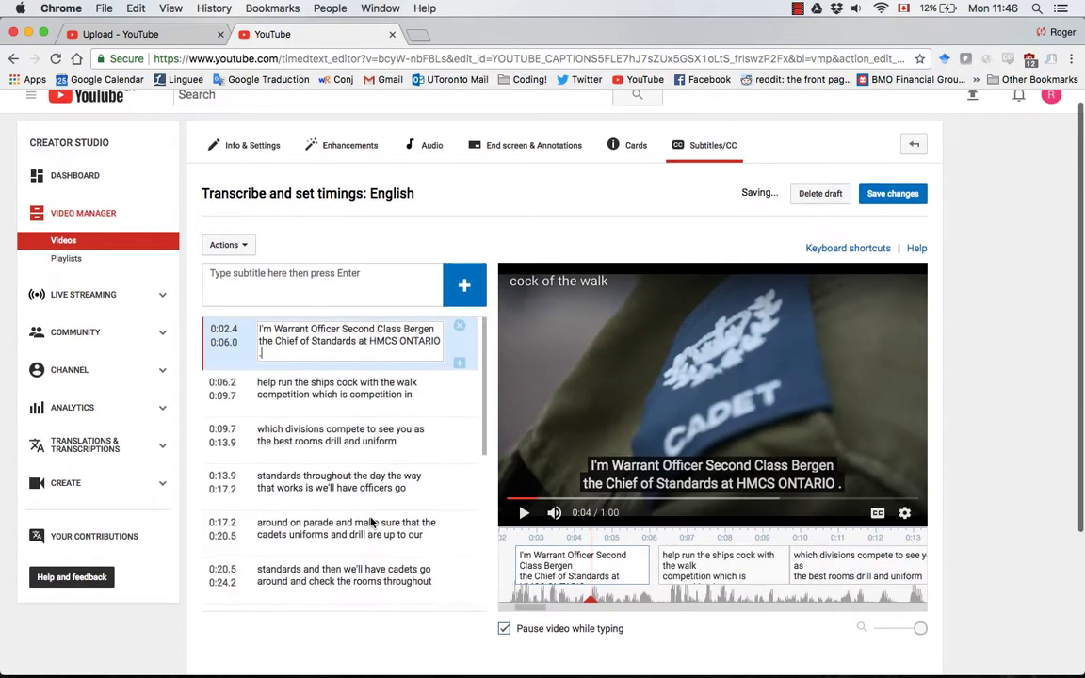
scroll(372, 522, down, 4)
key(Left)
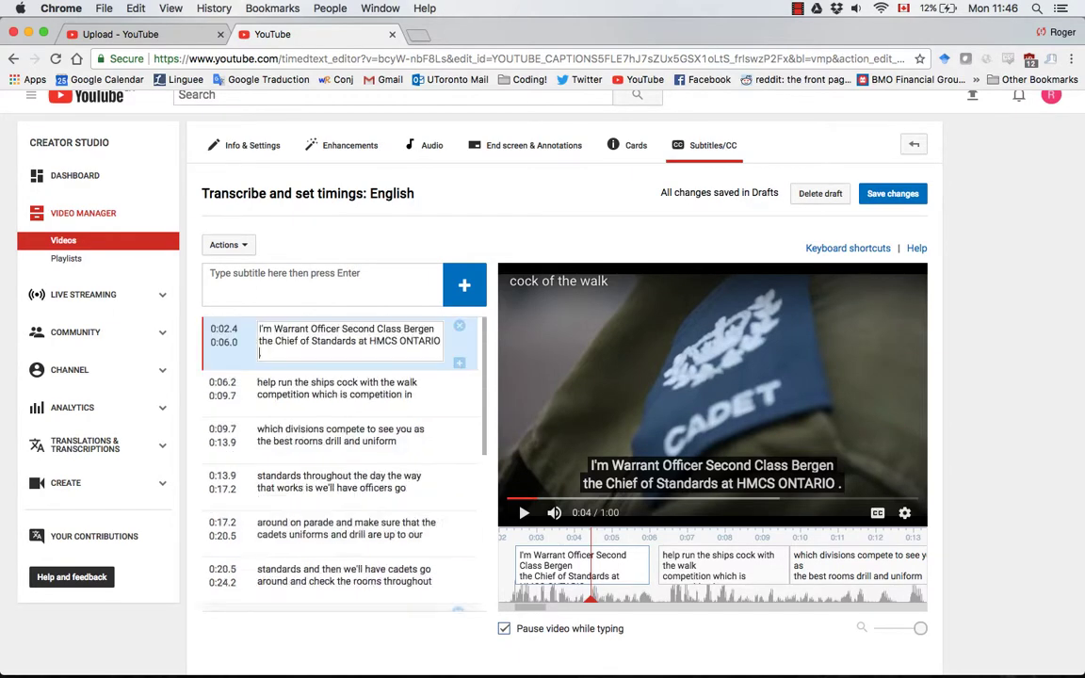
key(BackSpace)
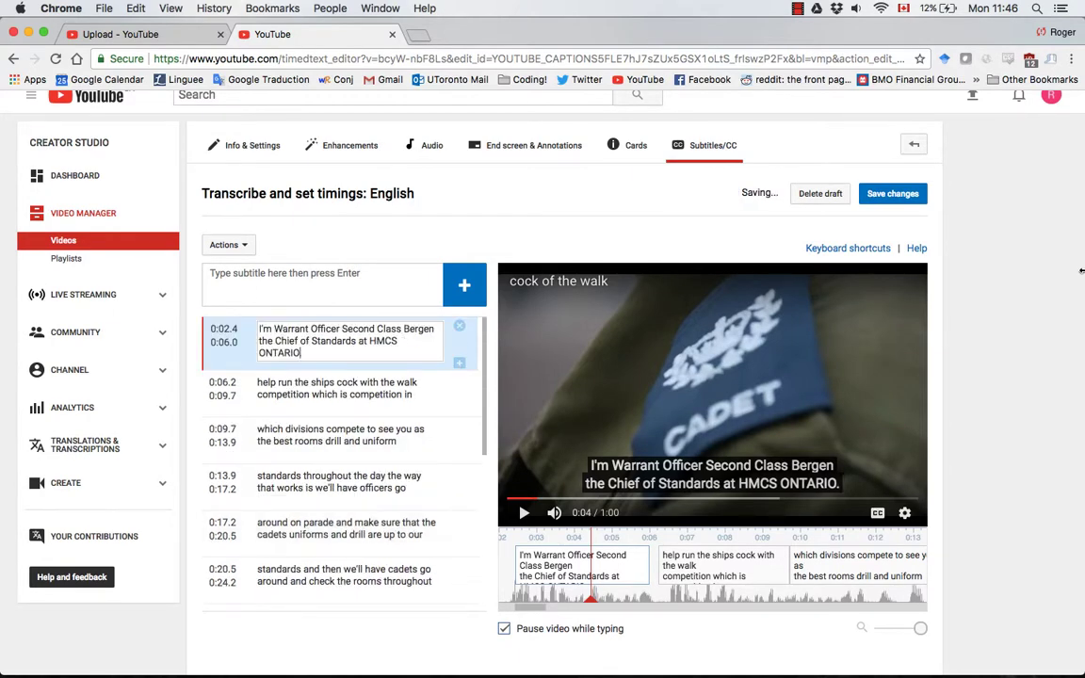
- Save the changes to publish the English subtitles, view the published English track and return to the subtitle overview
click(893, 193)
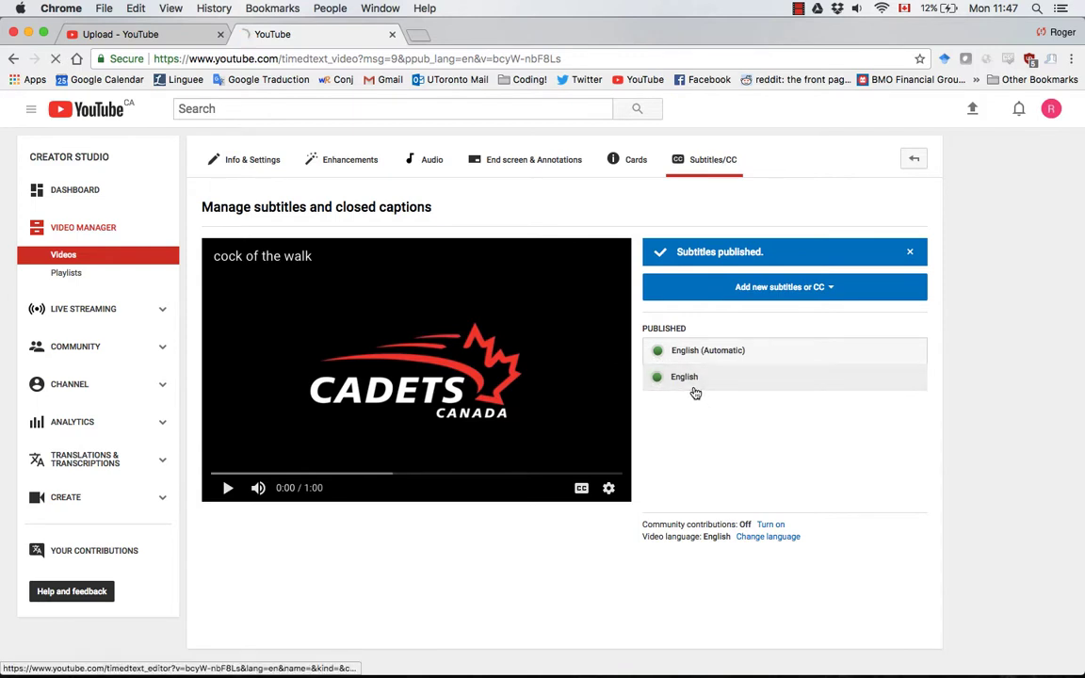
click(695, 391)
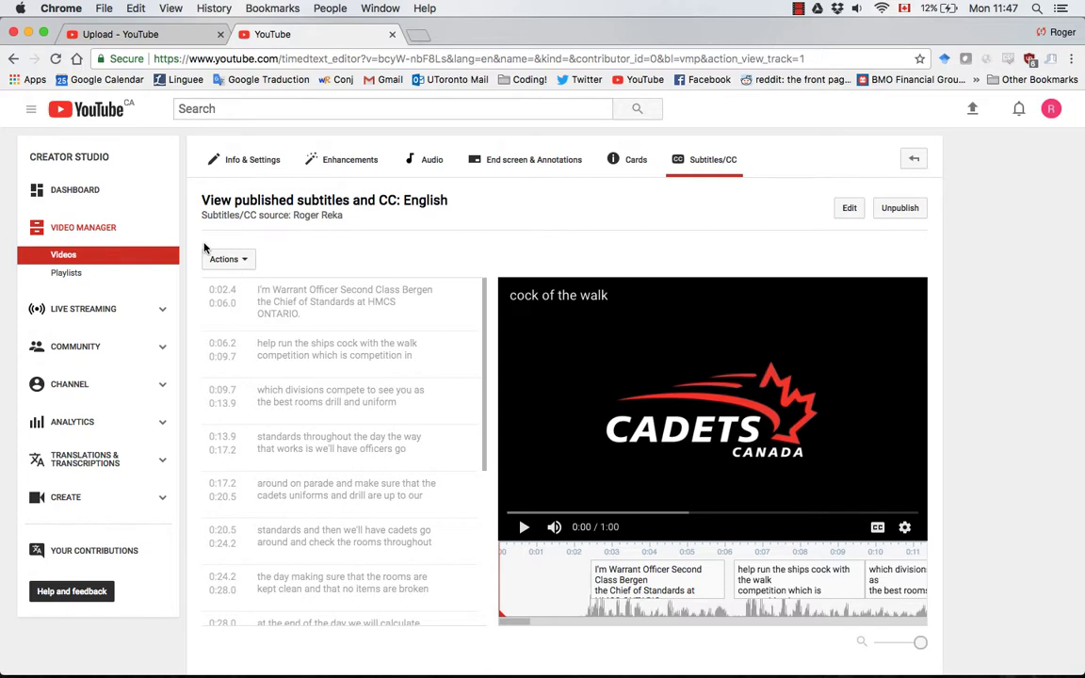
scroll(283, 344, left, 5)
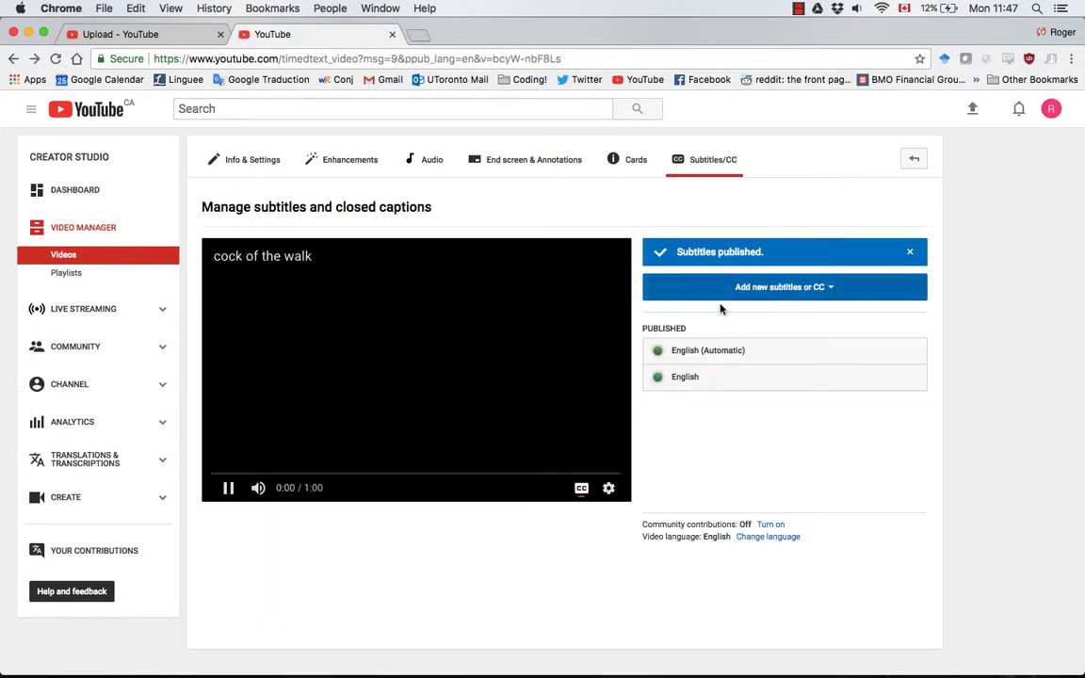
- Add French (Canada) subtitles to the video by creating new subtitles
click(743, 297)
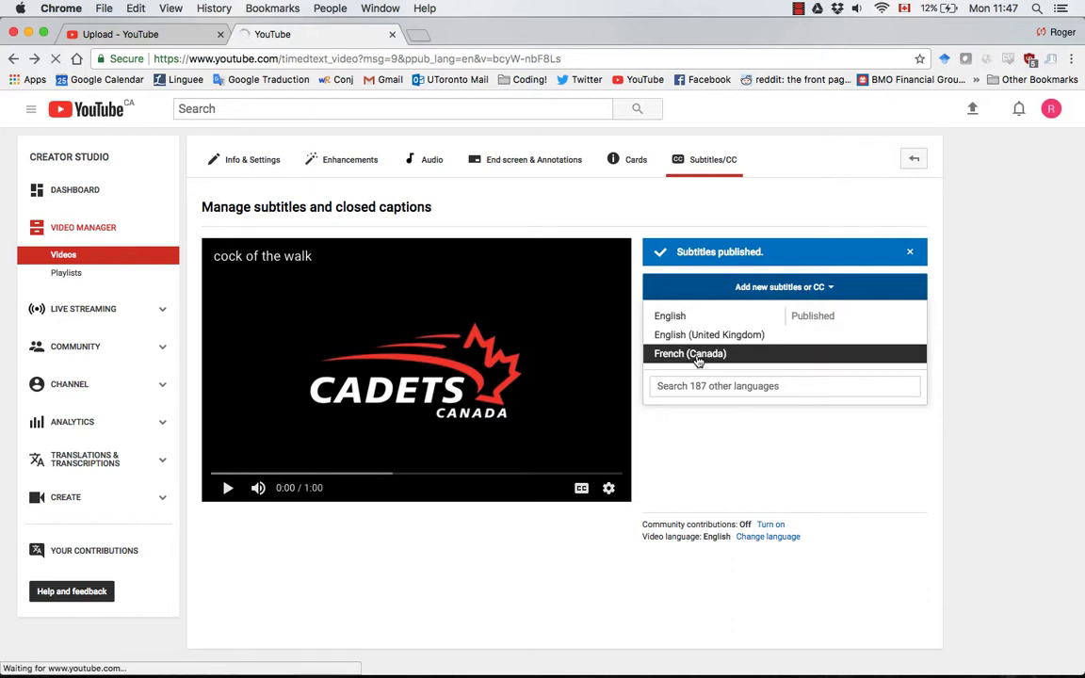
click(698, 355)
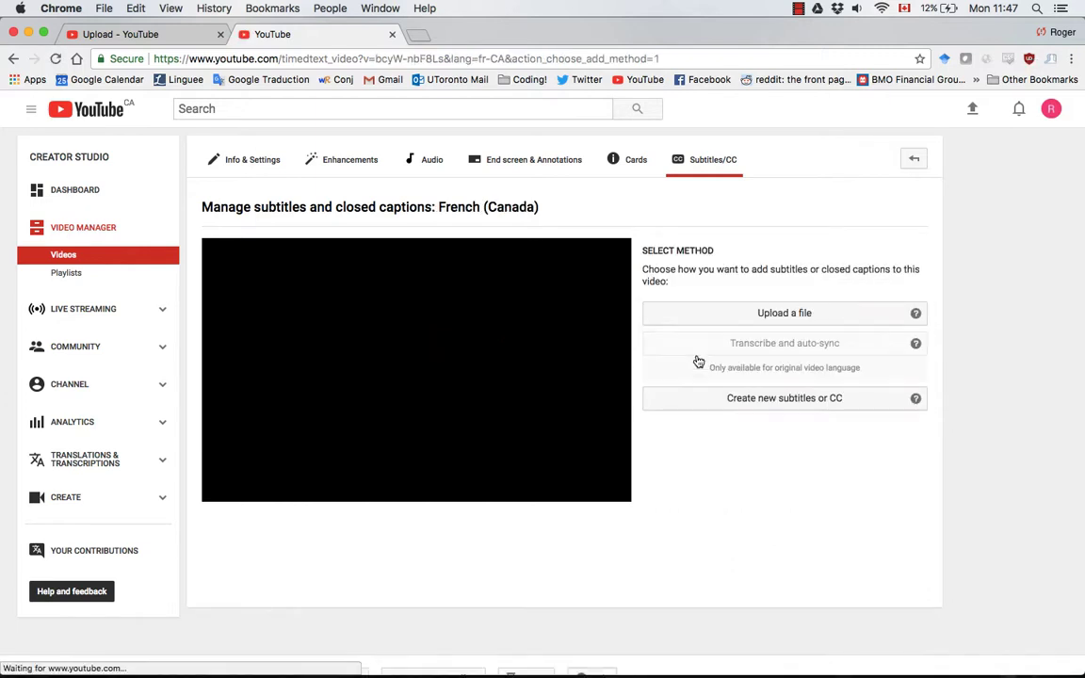
click(747, 399)
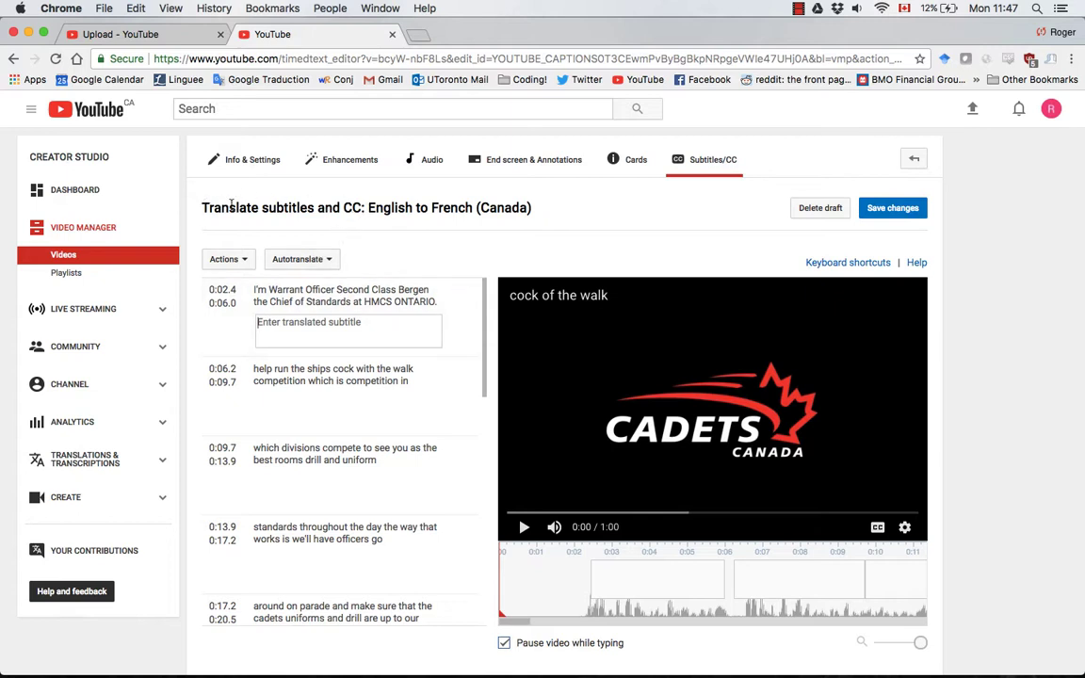
- Examine the English to French (Canada) translation heading and the timings of the first four subtitle lines against the video
triple_click(513, 208)
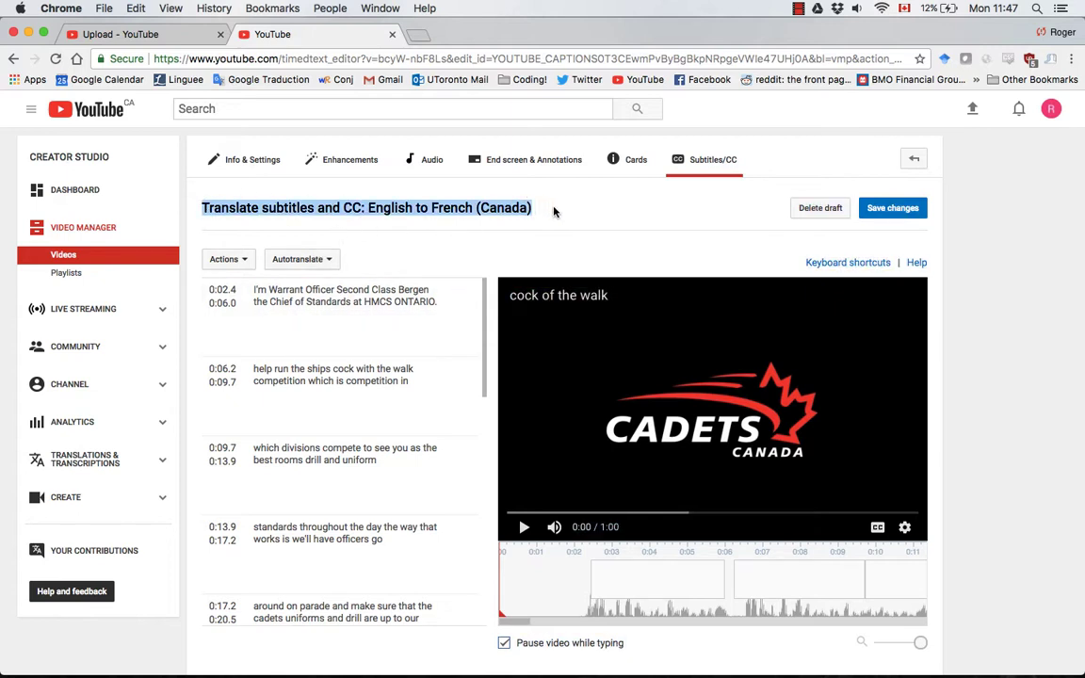
double_click(369, 208)
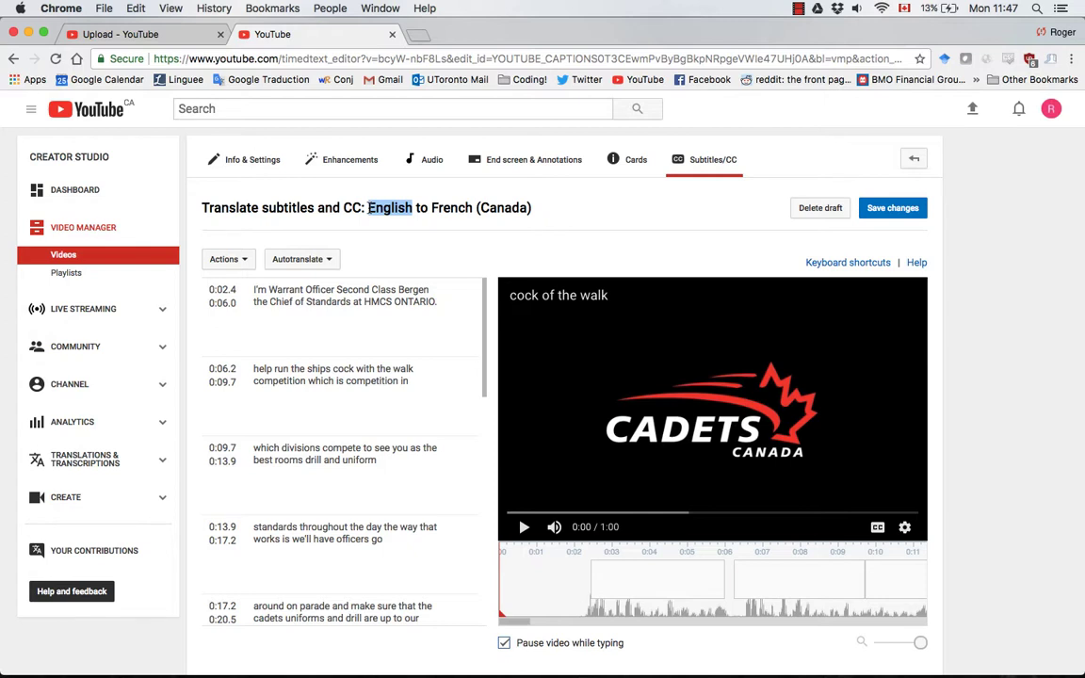
click(223, 295)
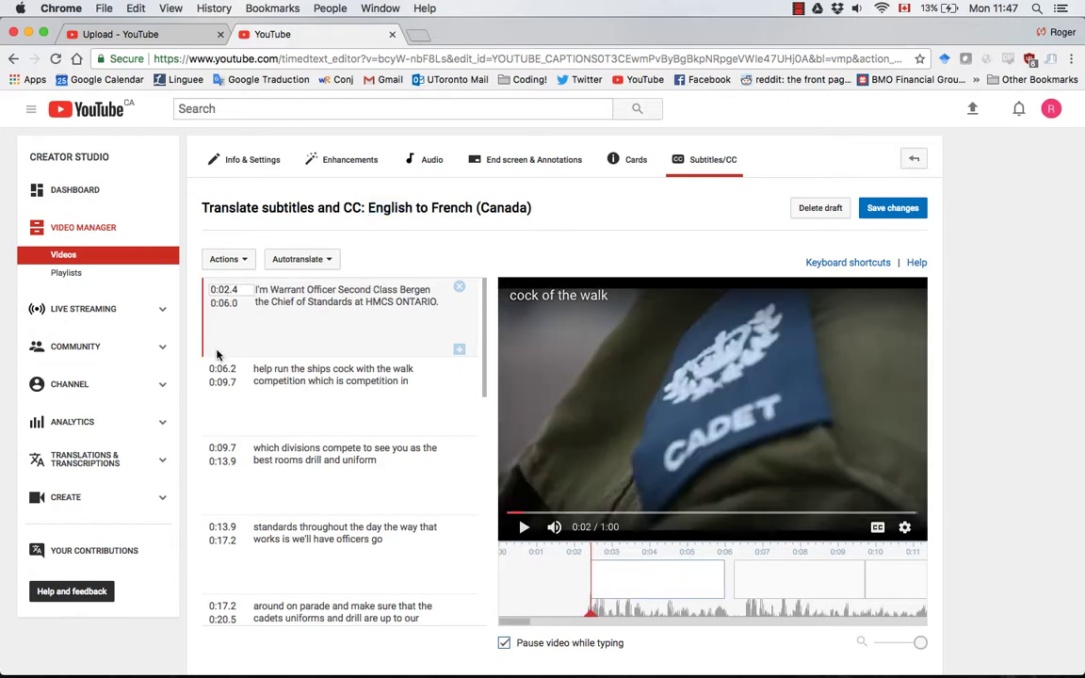
click(220, 381)
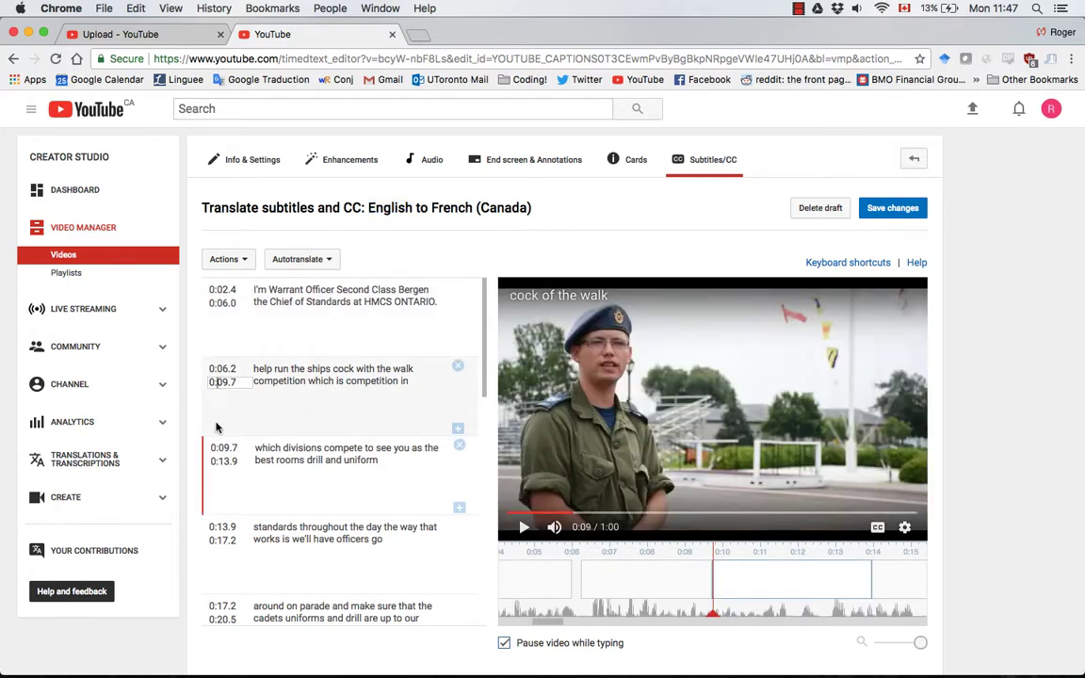
click(214, 460)
click(219, 541)
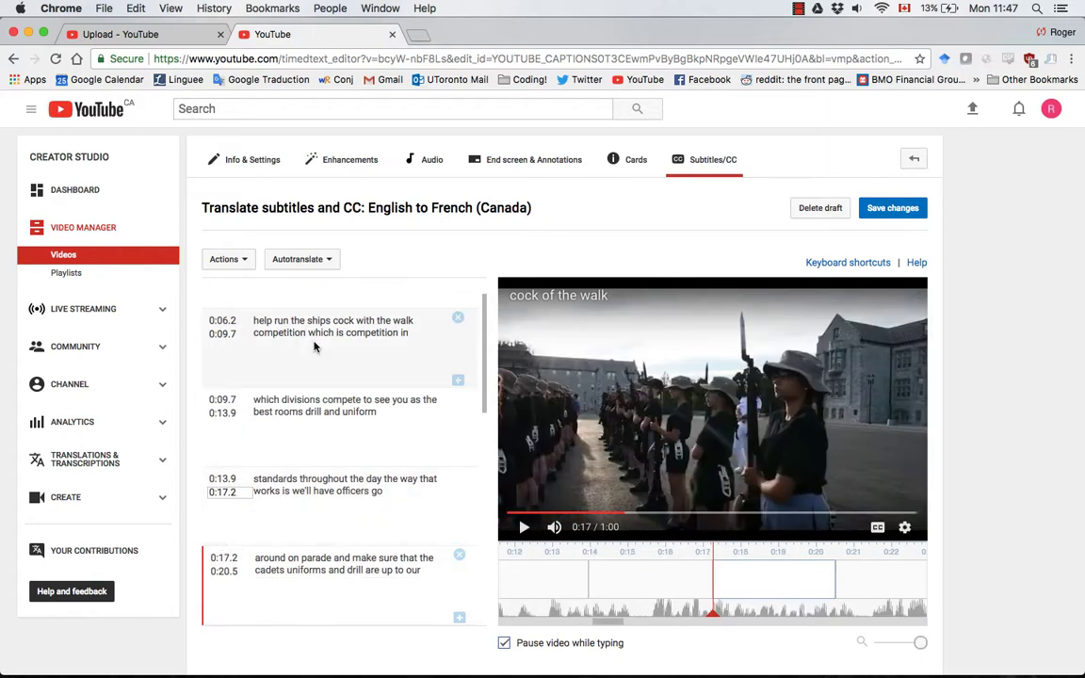
scroll(315, 348, up, 2)
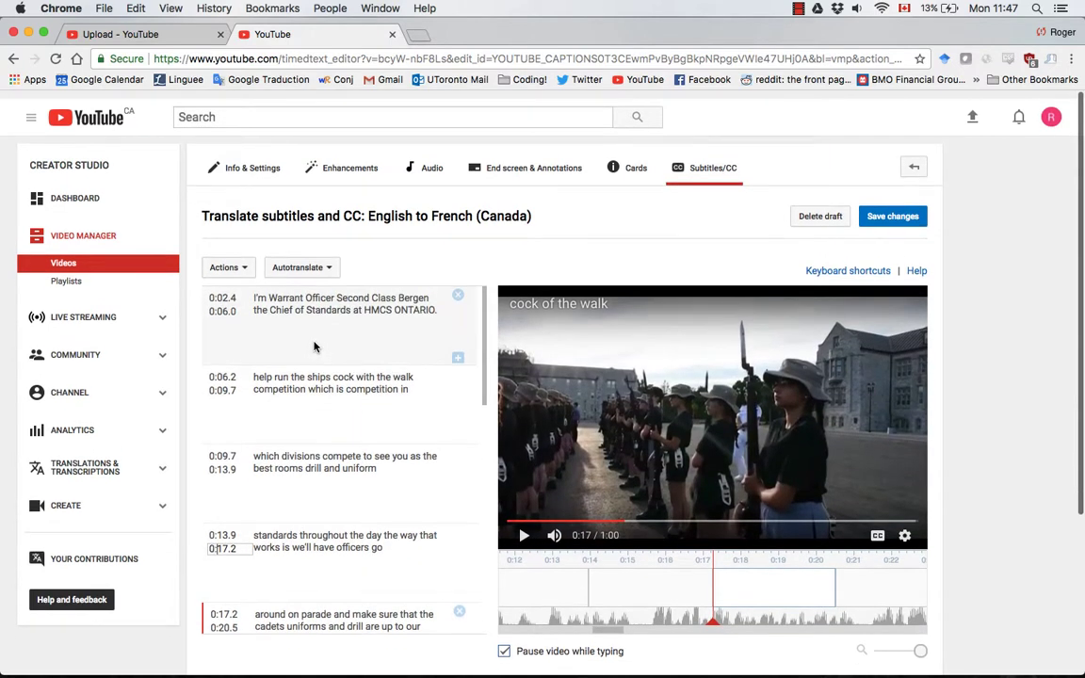
- Autotranslate the English subtitles into French (Canada)
click(310, 294)
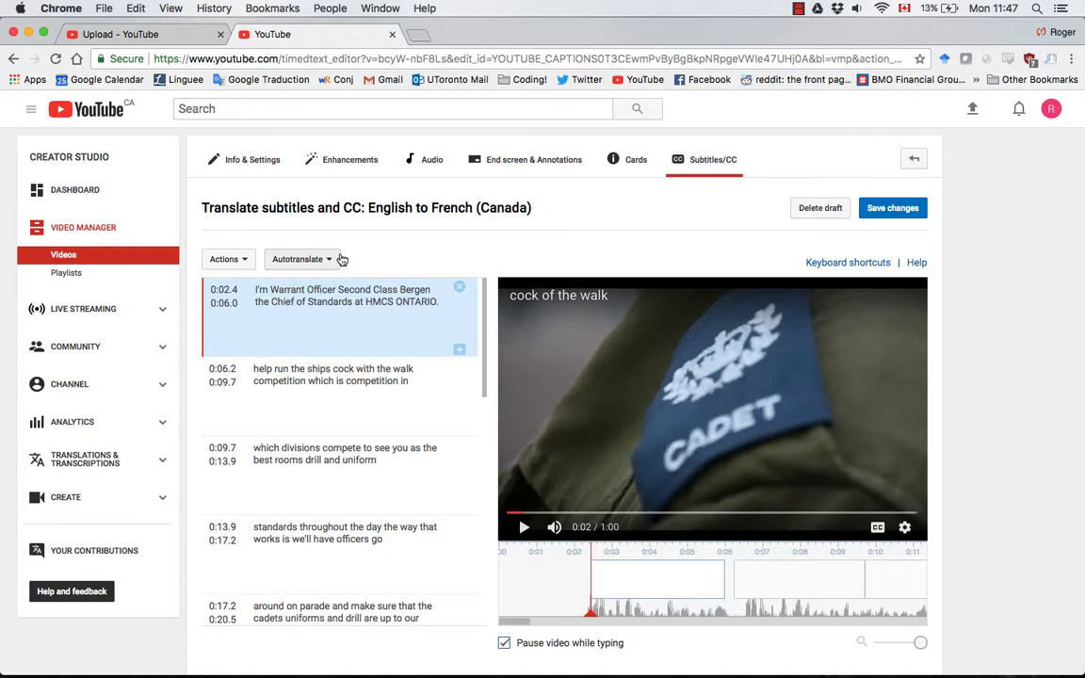
click(337, 260)
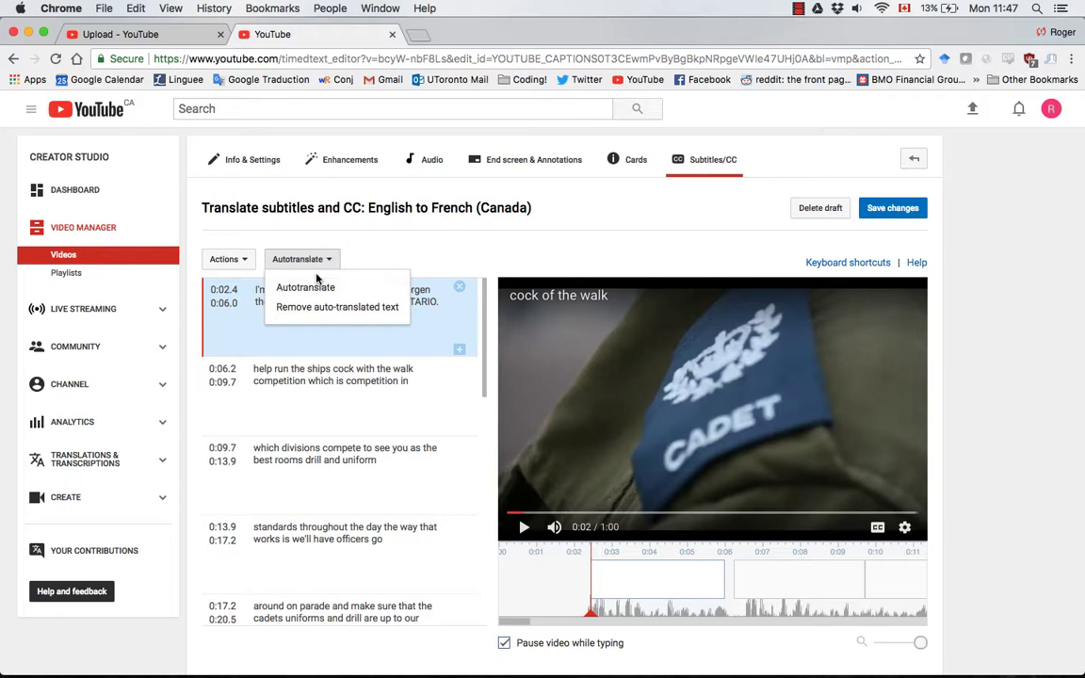
click(284, 289)
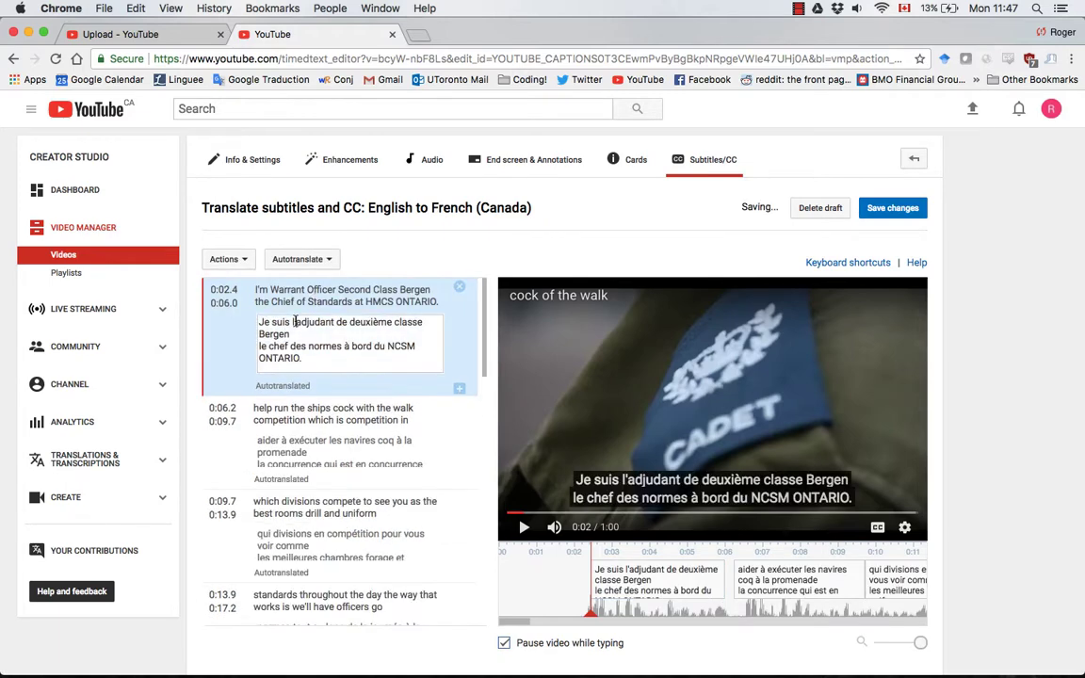
- Review the autotranslated French text of the second, third and fourth subtitles against the English lines
click(291, 447)
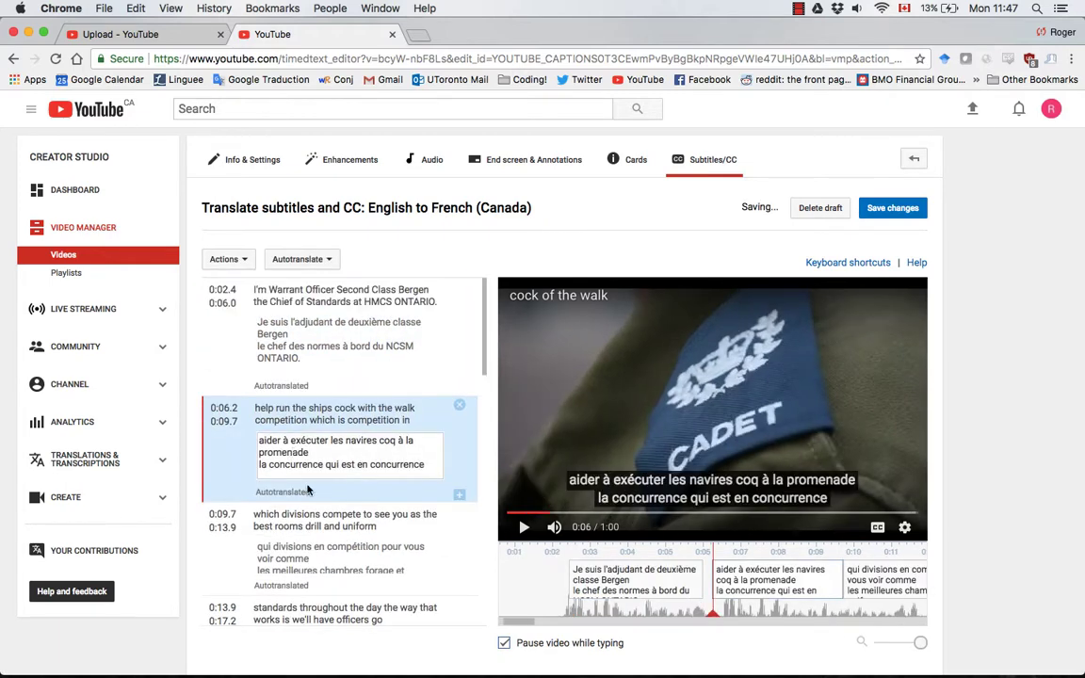
click(293, 548)
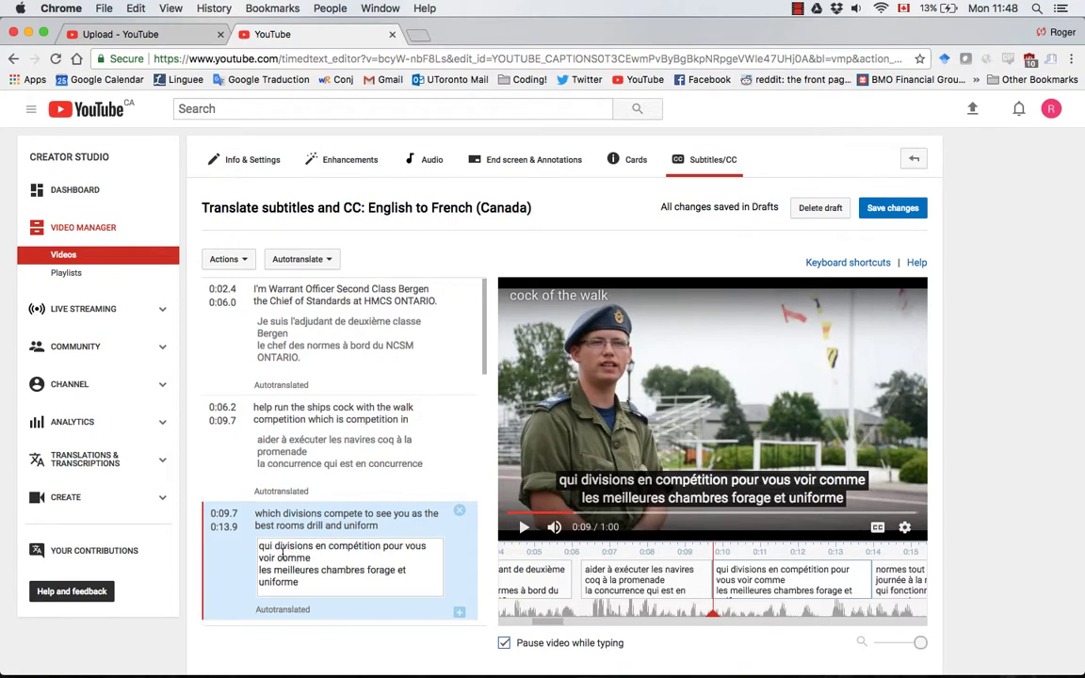
scroll(293, 549, down, 2)
click(281, 553)
scroll(282, 553, down, 2)
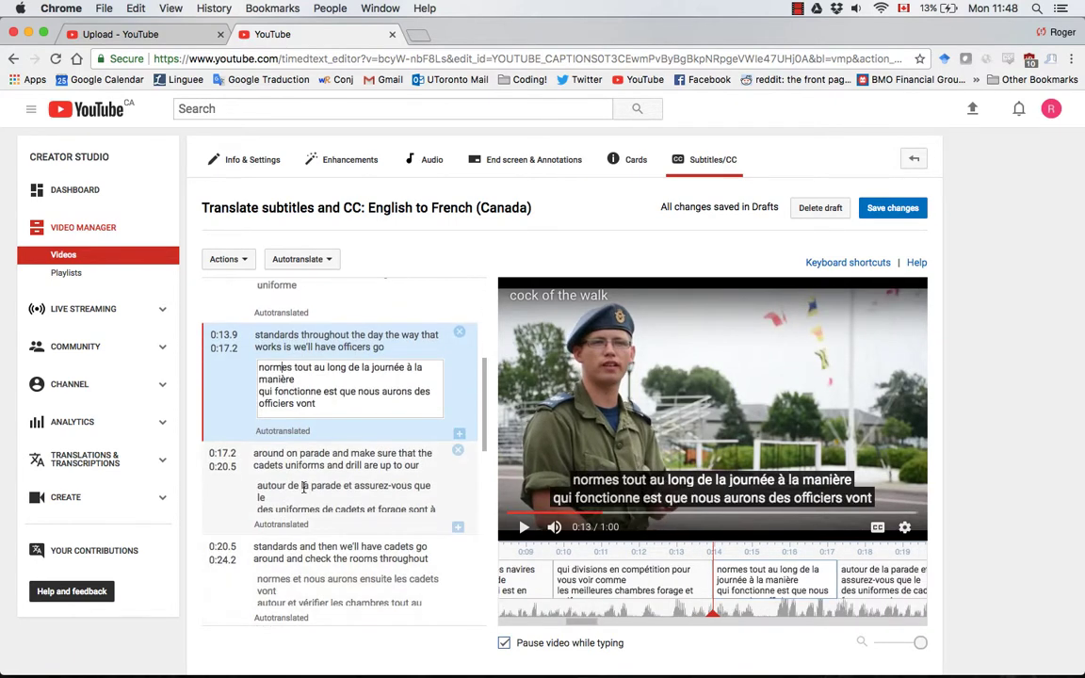
scroll(332, 351, up, 4)
- Join the two sentence parts of the first French subtitle with a comma after the surname and save the French (Canada) subtitles
click(332, 350)
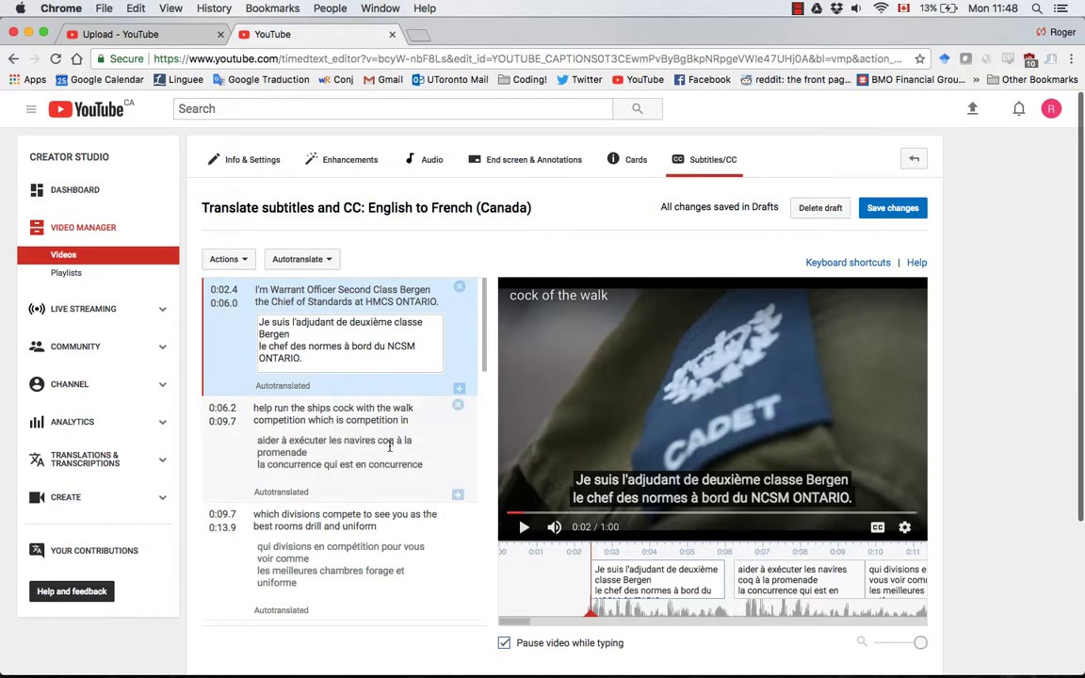
click(352, 347)
key(super+Left)
key(BackSpace)
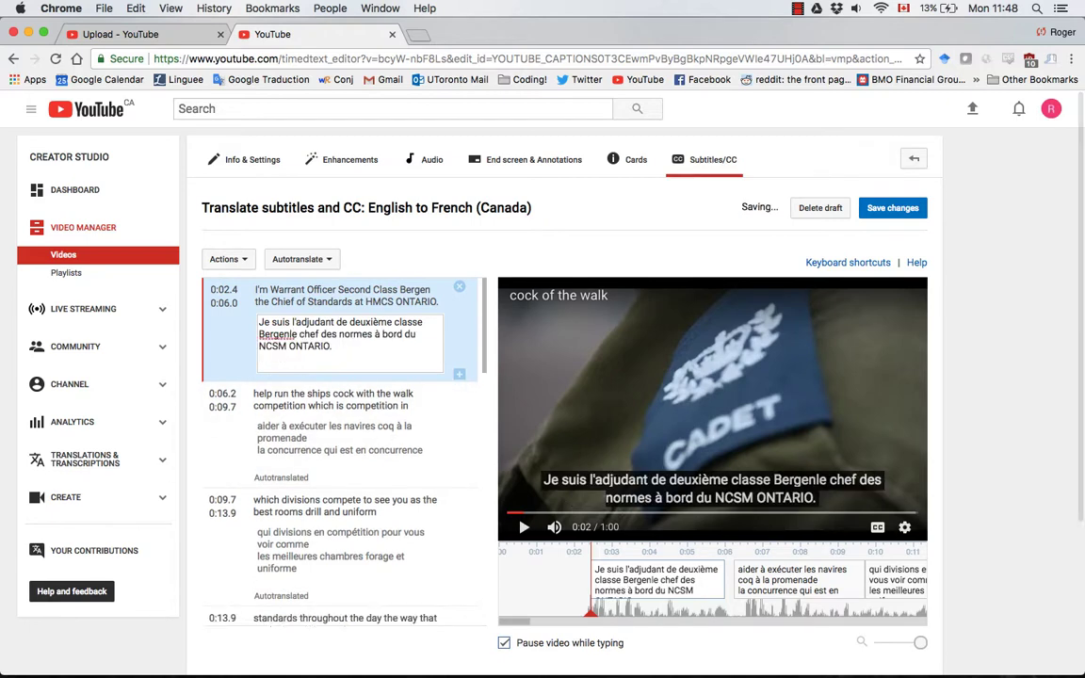
key(BackSpace)
text(,)
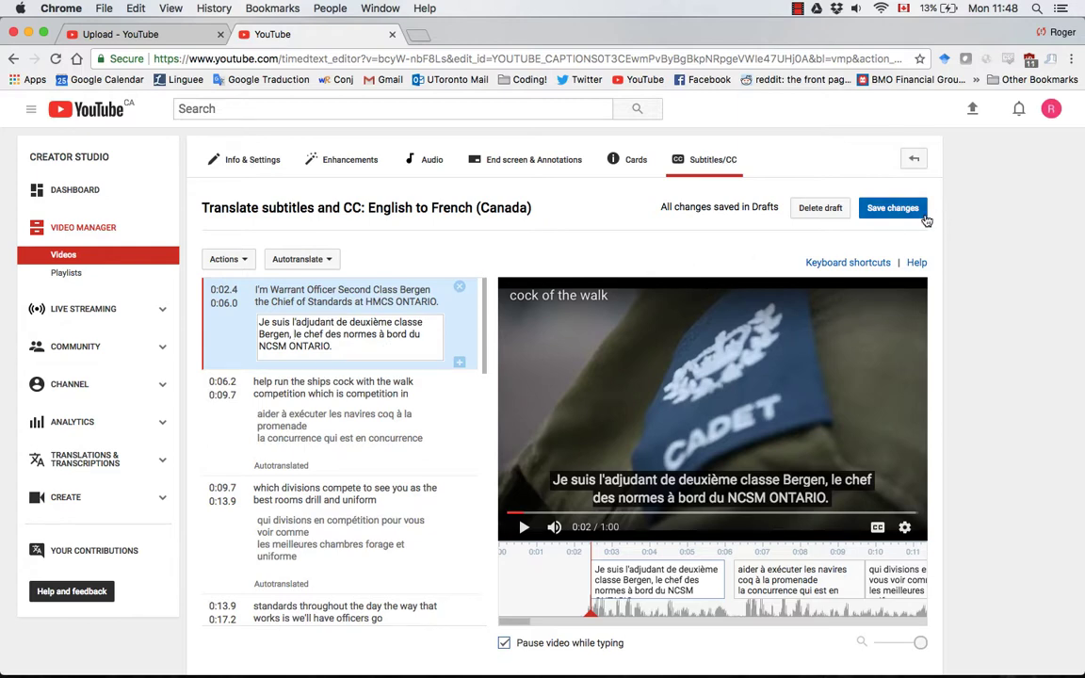
click(862, 210)
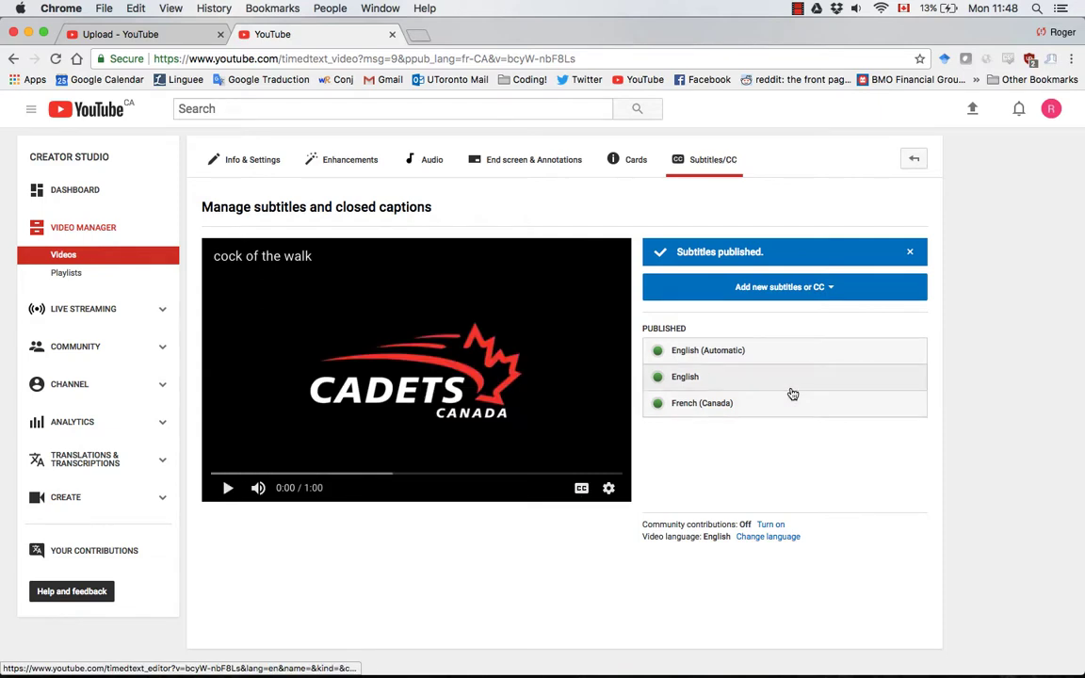
- Download the published English subtitles in .srt format and reveal the downloaded file in Finder
click(703, 387)
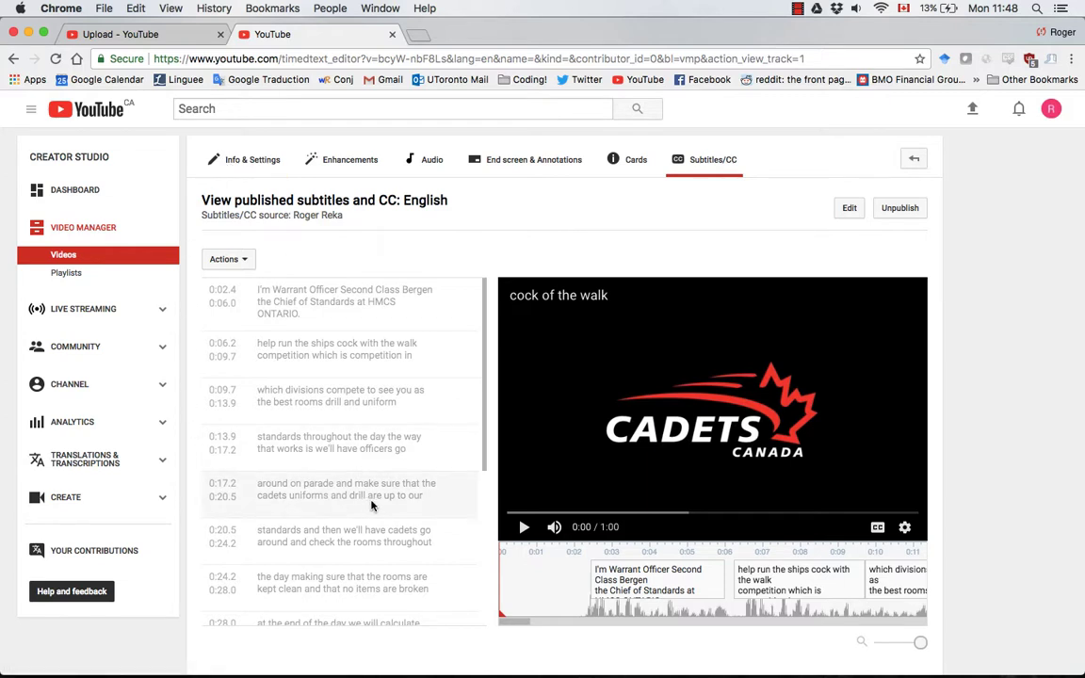
click(228, 258)
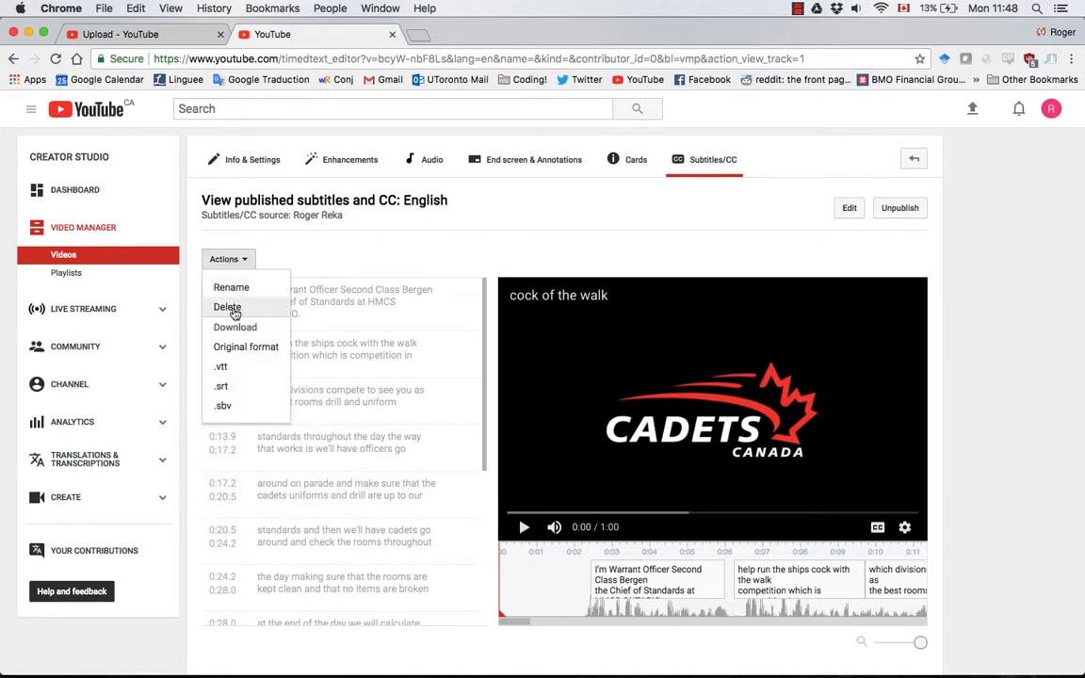
click(243, 387)
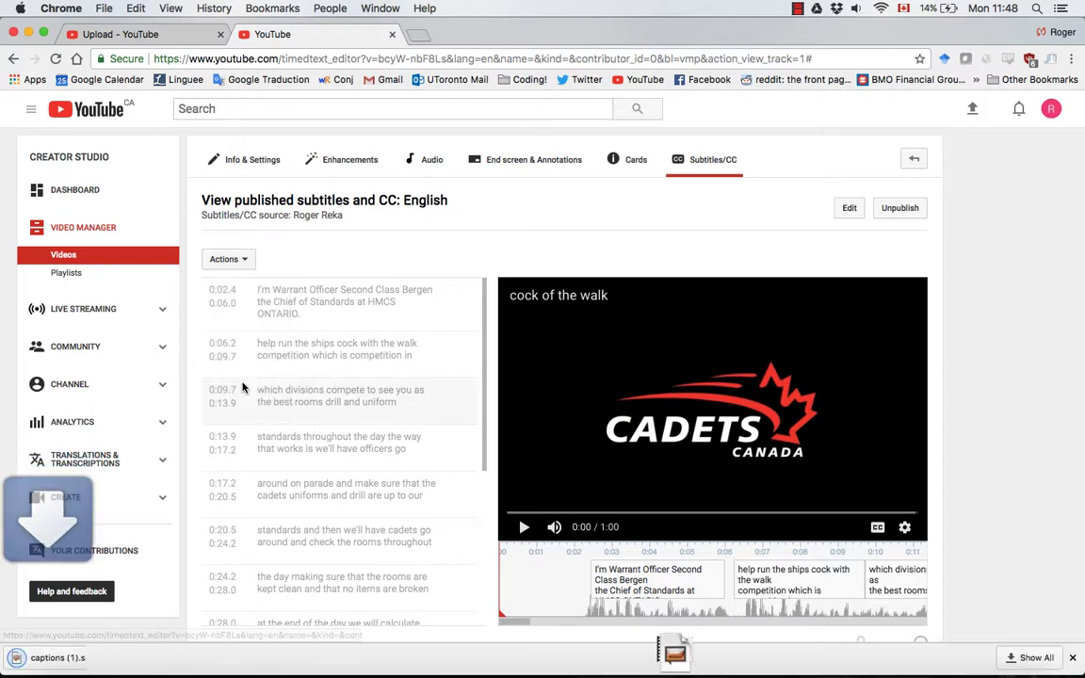
right_click(148, 653)
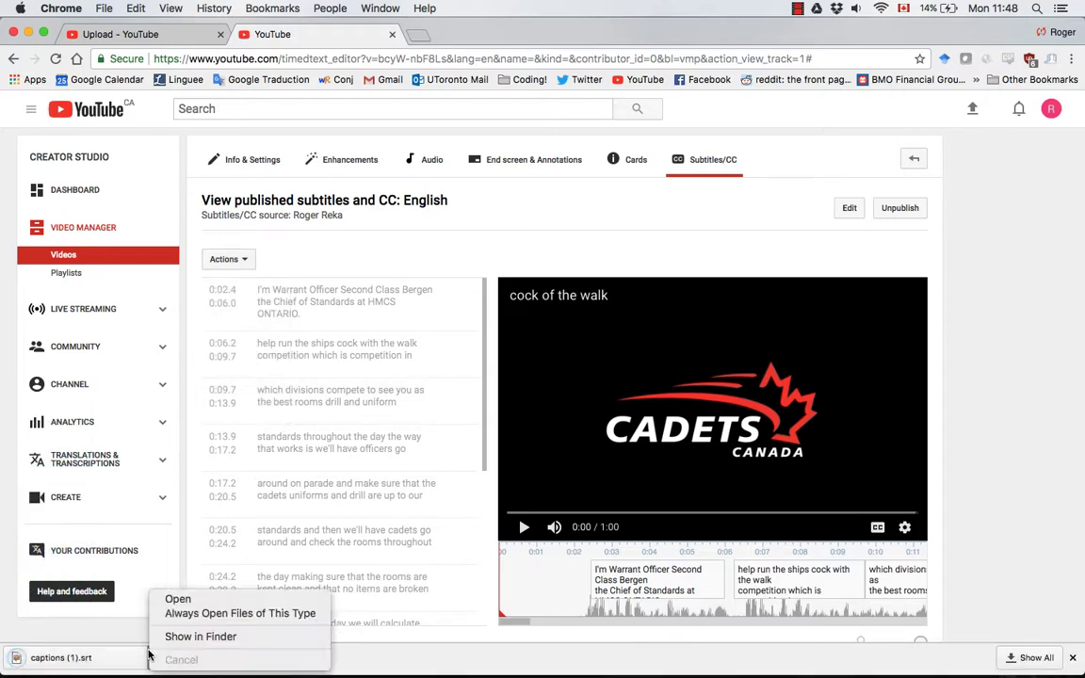
click(193, 637)
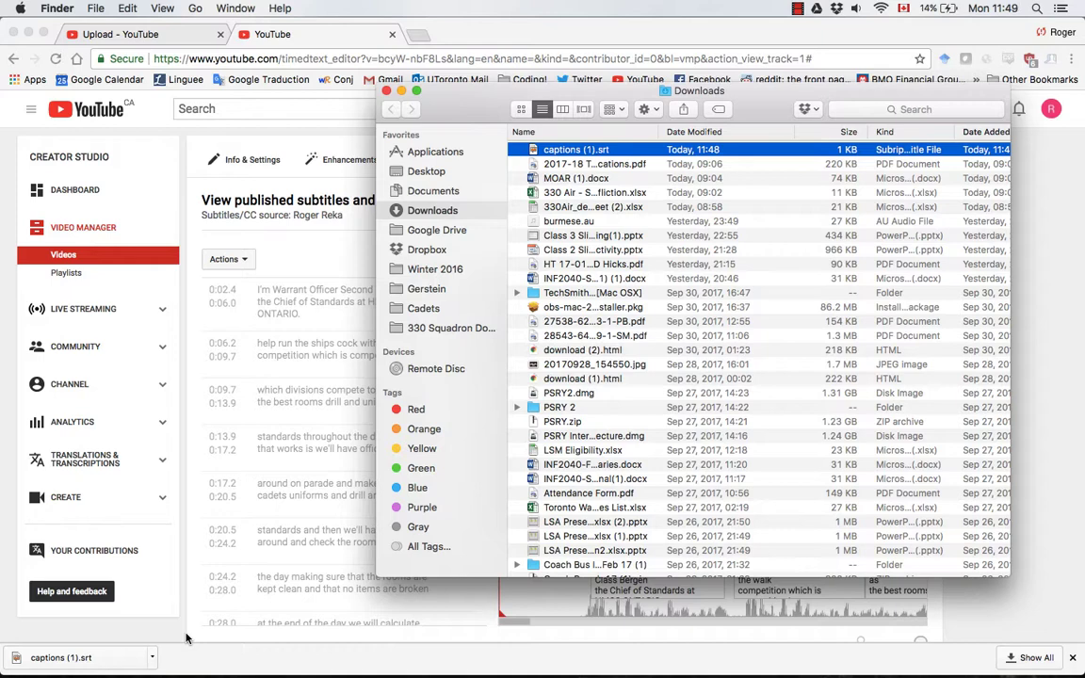
- Open the downloaded captions (1).srt file in TextEdit and enlarge its window to show all the subtitle entries
right_click(610, 149)
mouse_move(637, 171)
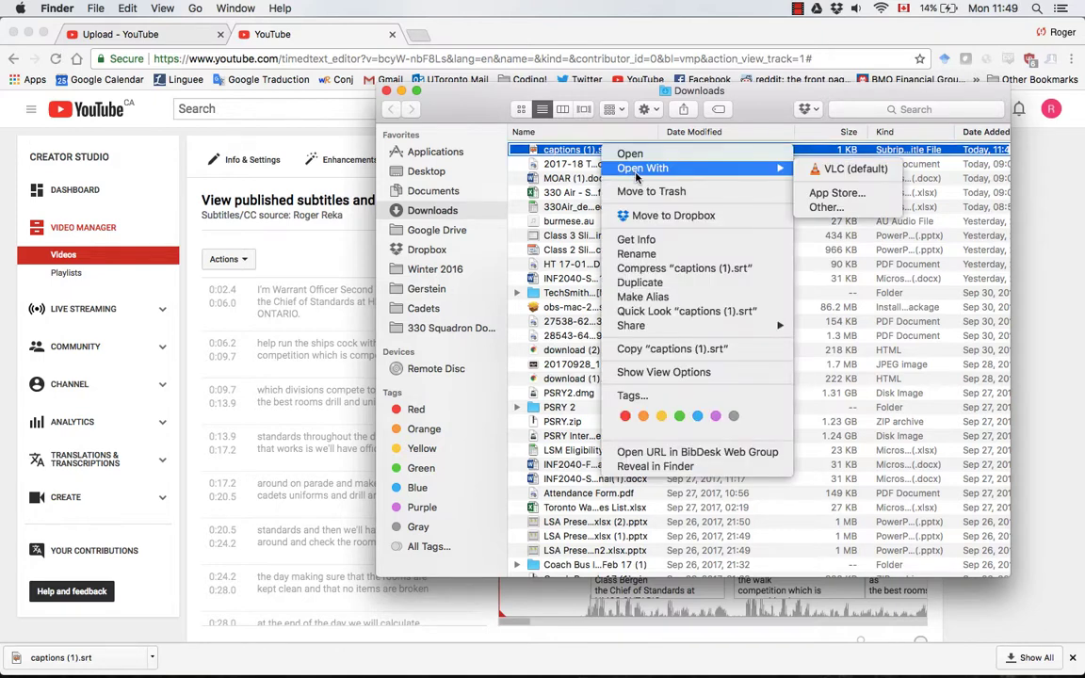
click(821, 206)
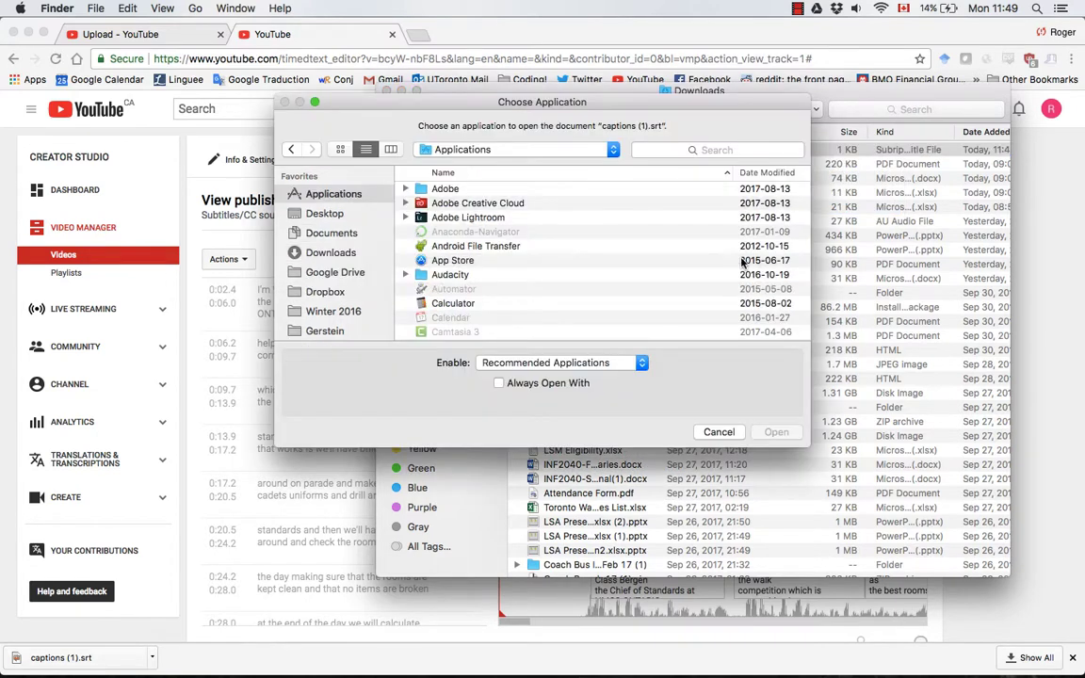
scroll(612, 282, down, 15)
click(558, 332)
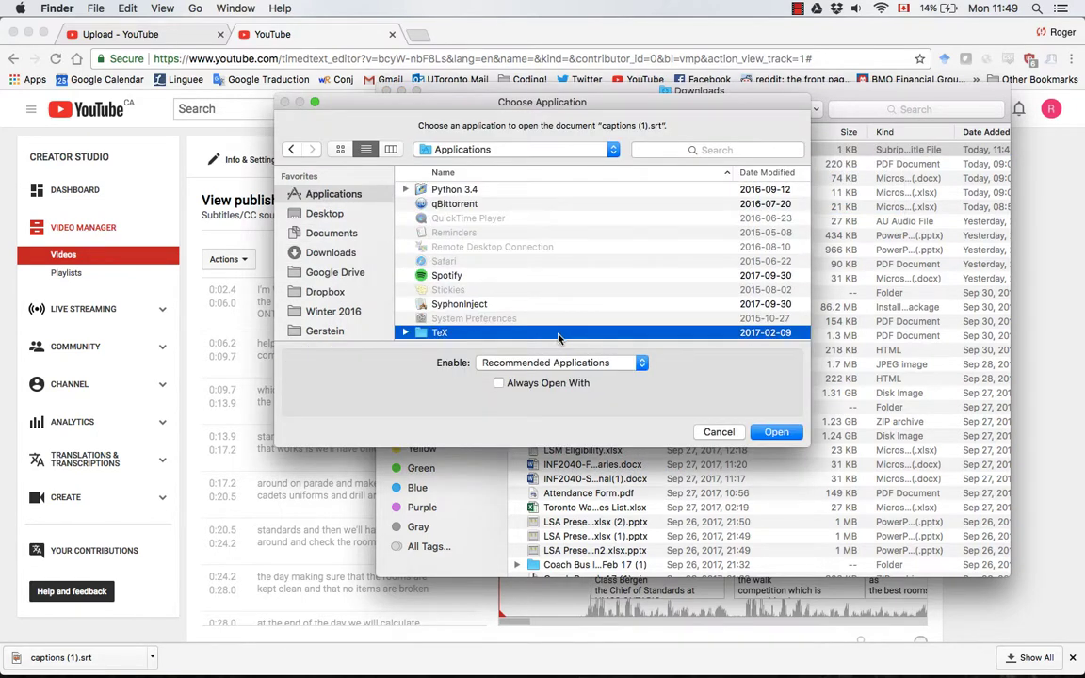
scroll(557, 332, down, 3)
click(524, 314)
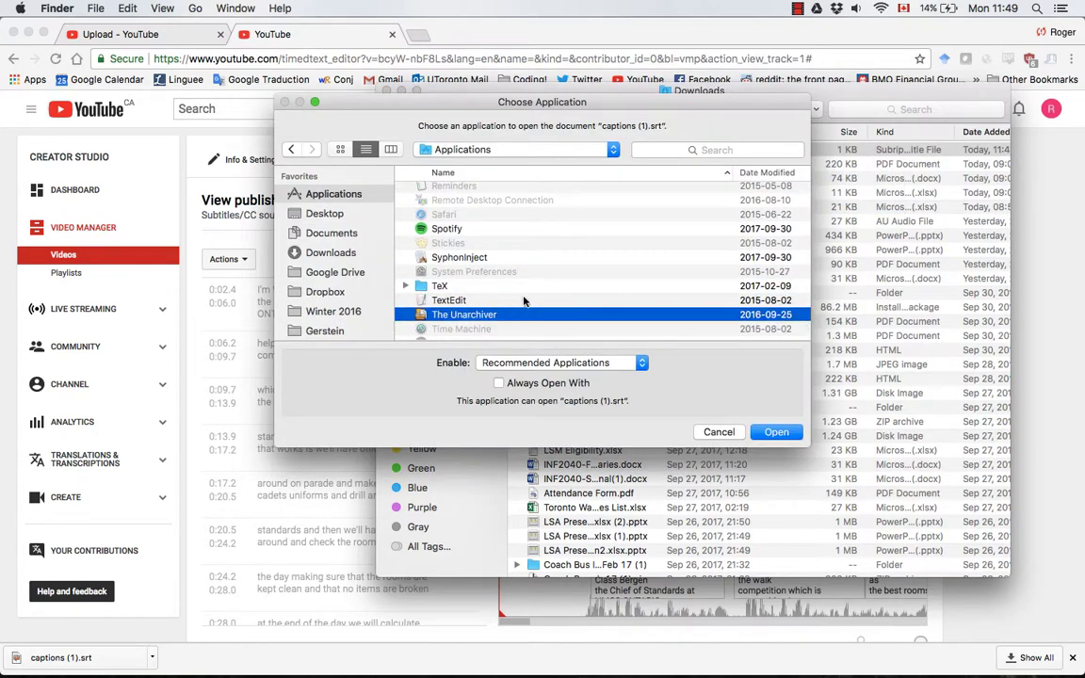
click(525, 300)
click(776, 431)
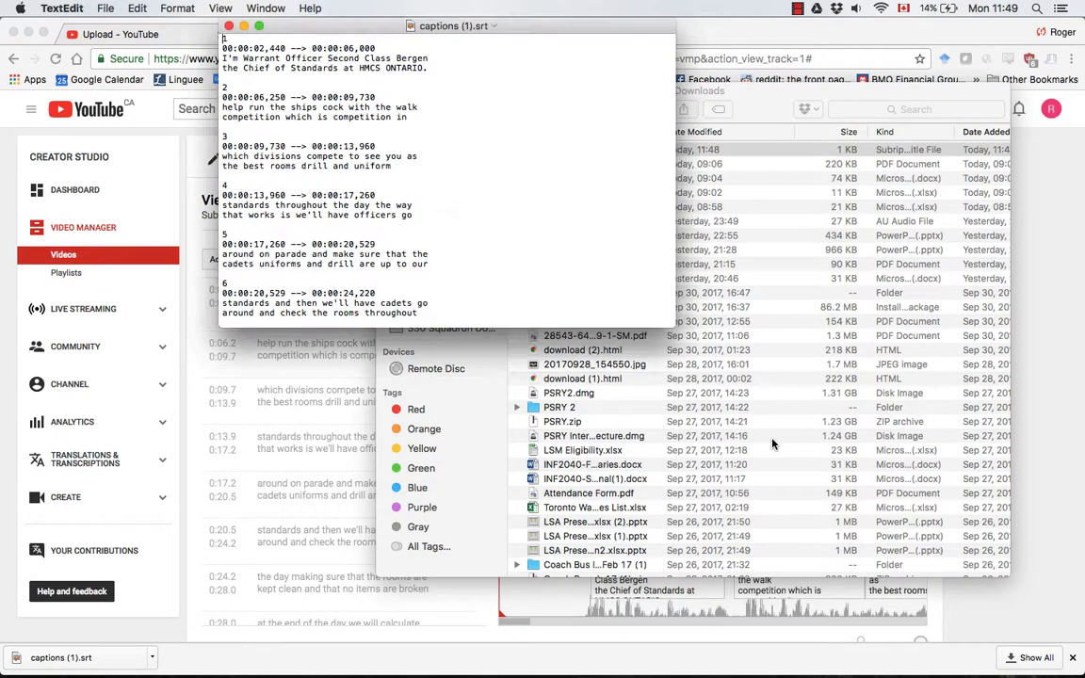
drag(672, 324, 920, 672)
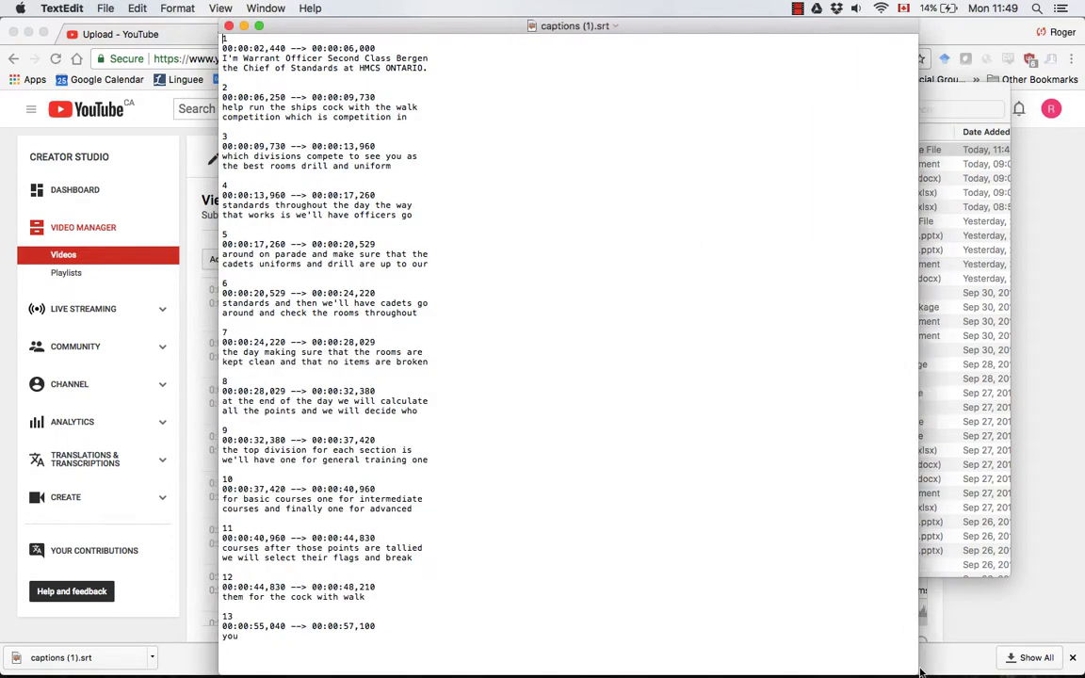
- Duplicate the English captions document and name the copy cockofthewalk.en_US.srt, with the Desktop as its save location
key(super+shift+s)
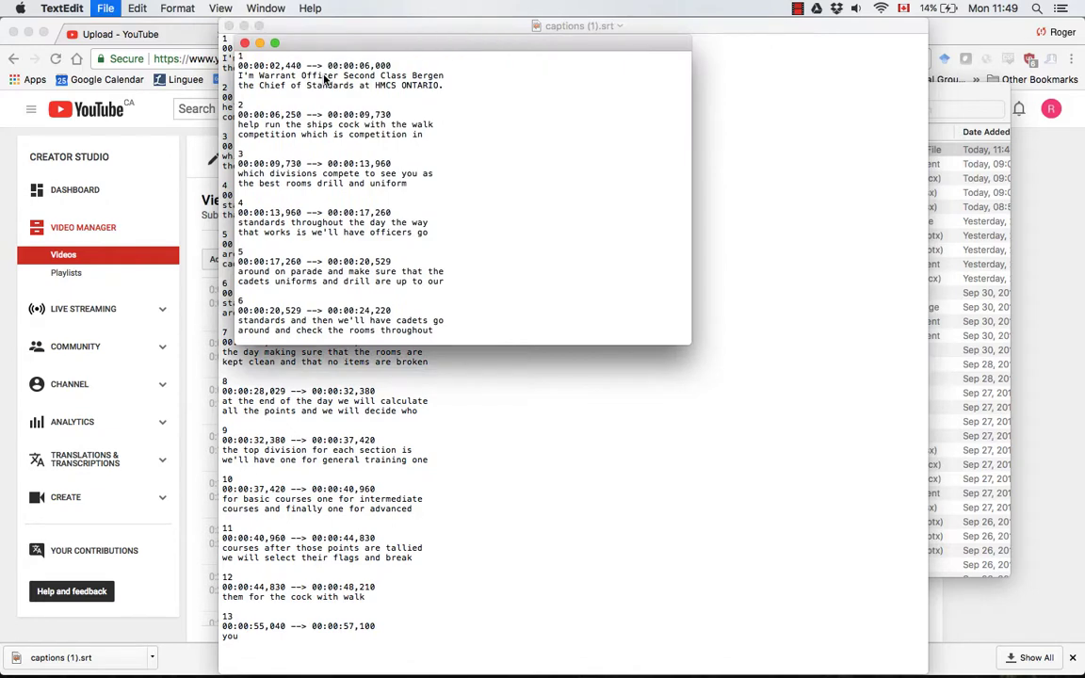
key(super+s)
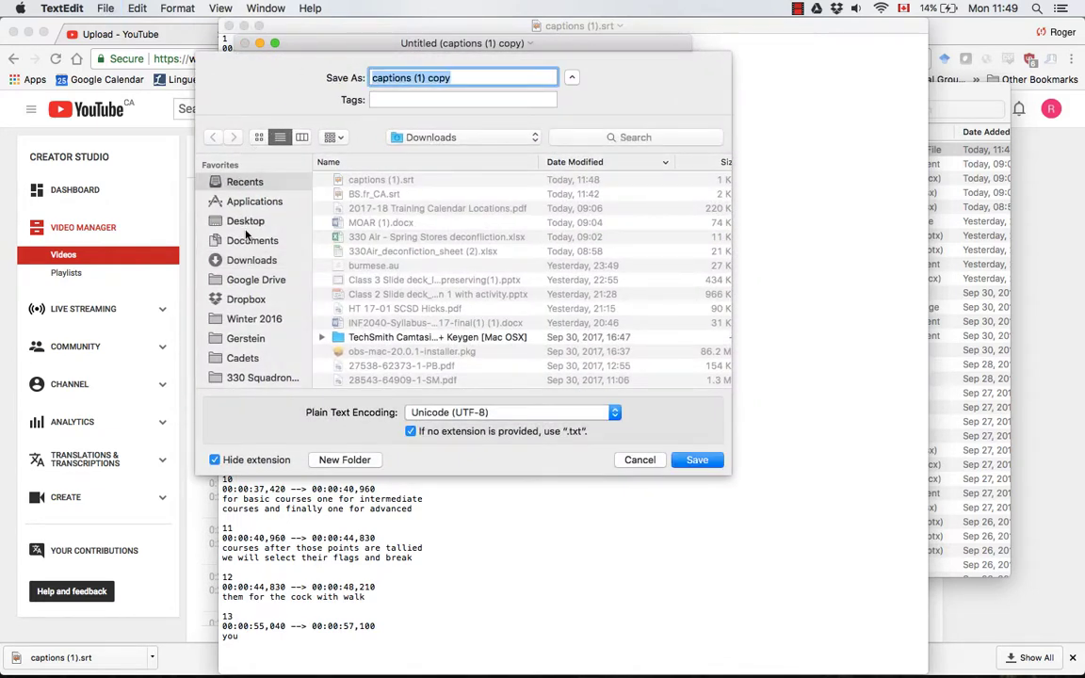
click(247, 237)
click(249, 223)
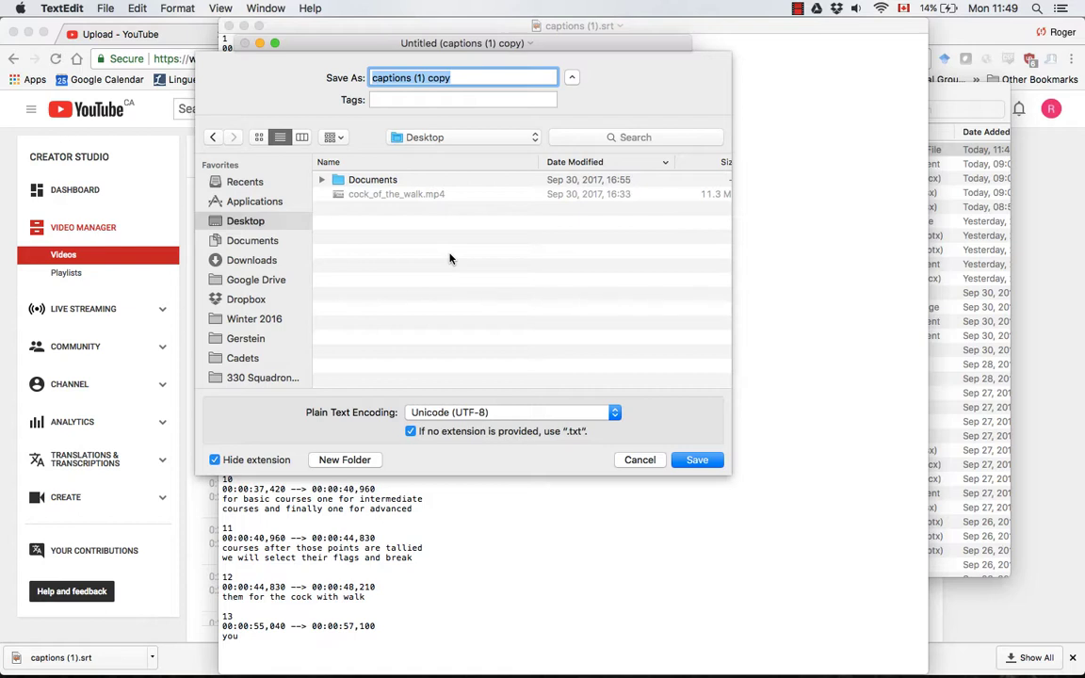
text(cockofthe)
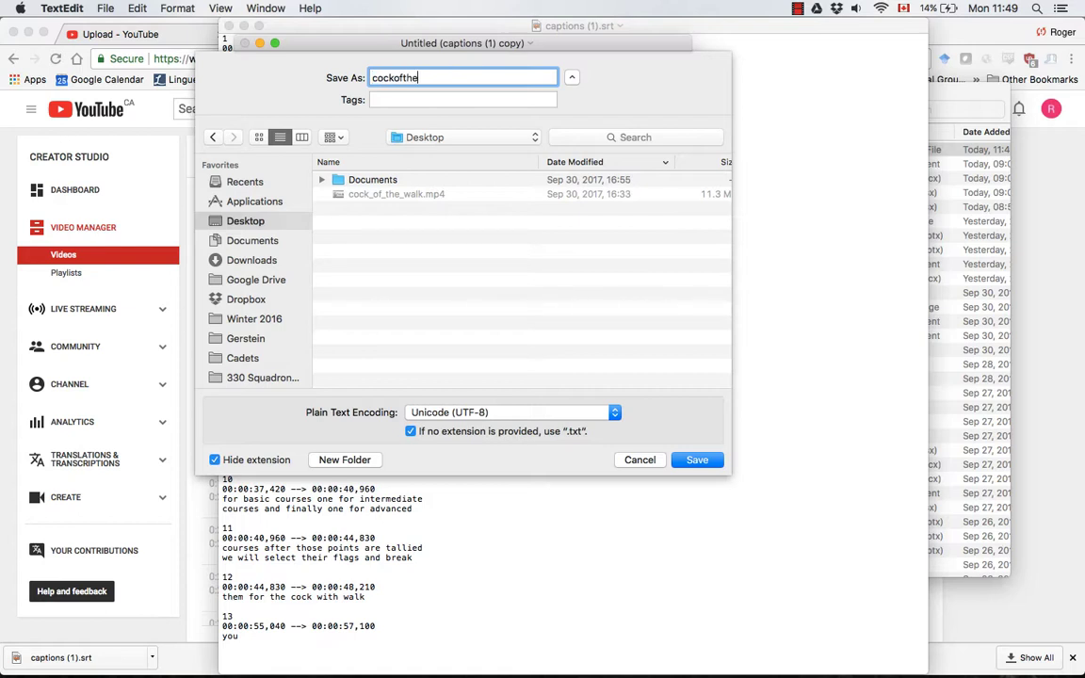
text(walk.)
text(en_US.srt)
- Save the English captions copy with Unicode (UTF-8) plain text encoding and keep the .srt extension
click(414, 414)
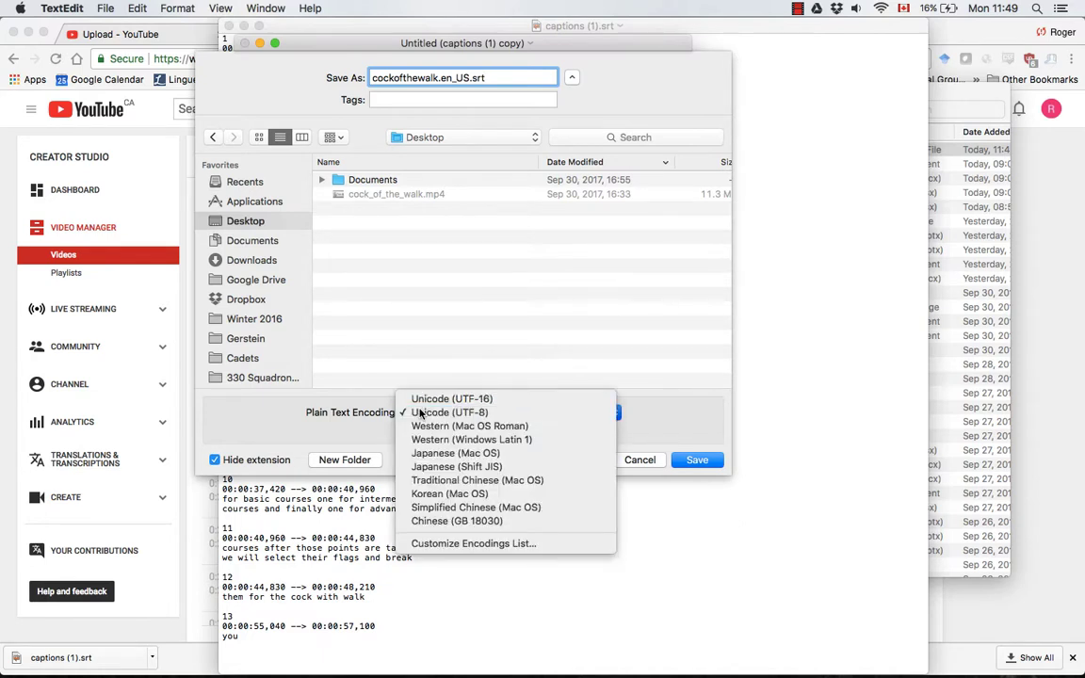
click(421, 414)
click(449, 415)
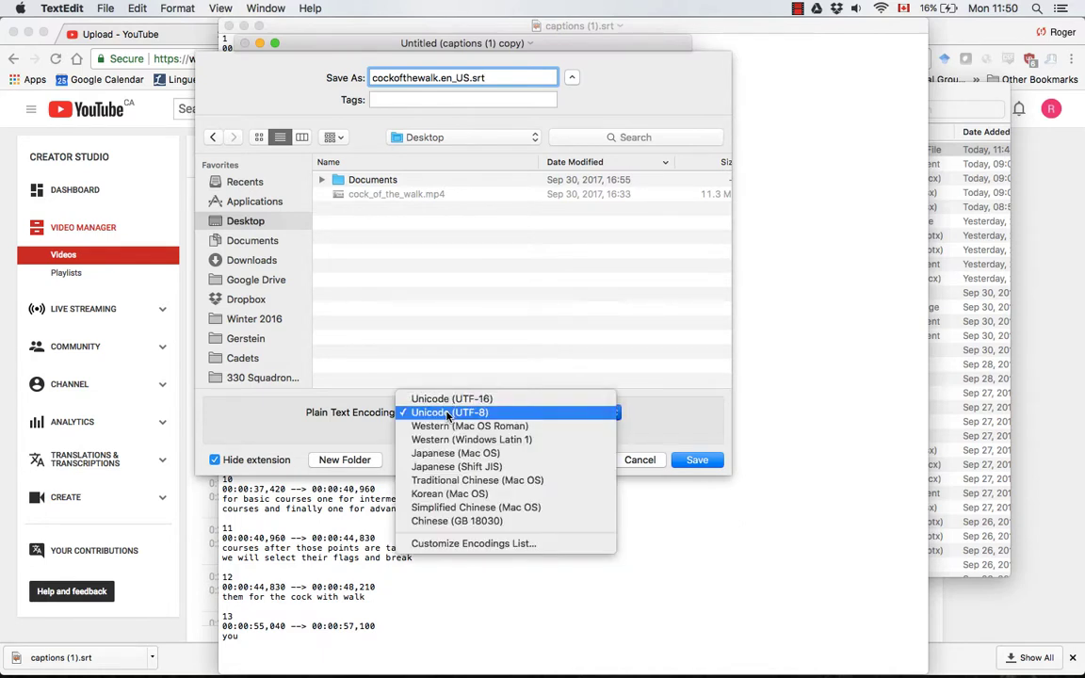
click(448, 414)
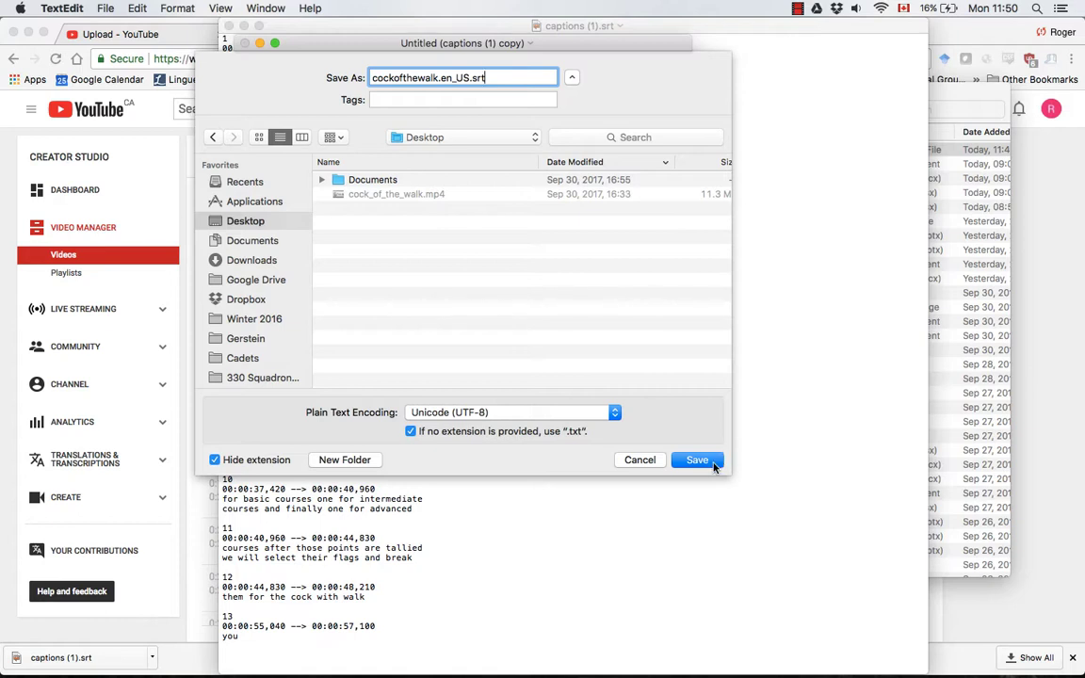
click(716, 460)
click(662, 246)
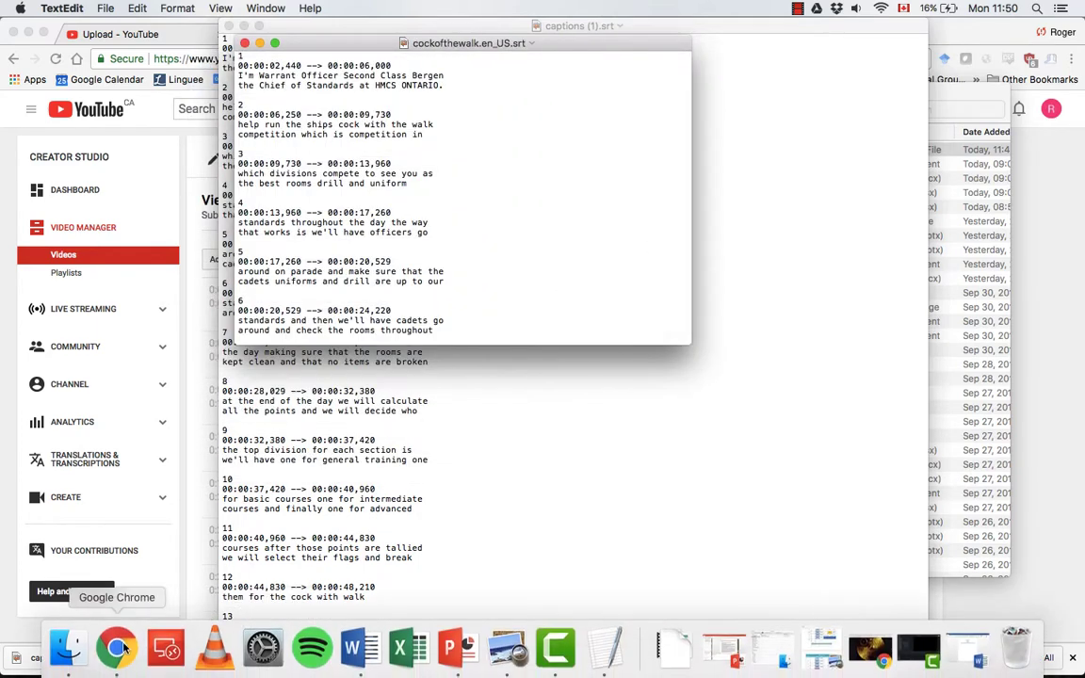
- Check in Finder that cockofthewalk.en_US.srt is stored on the Desktop
click(66, 648)
click(425, 171)
click(566, 149)
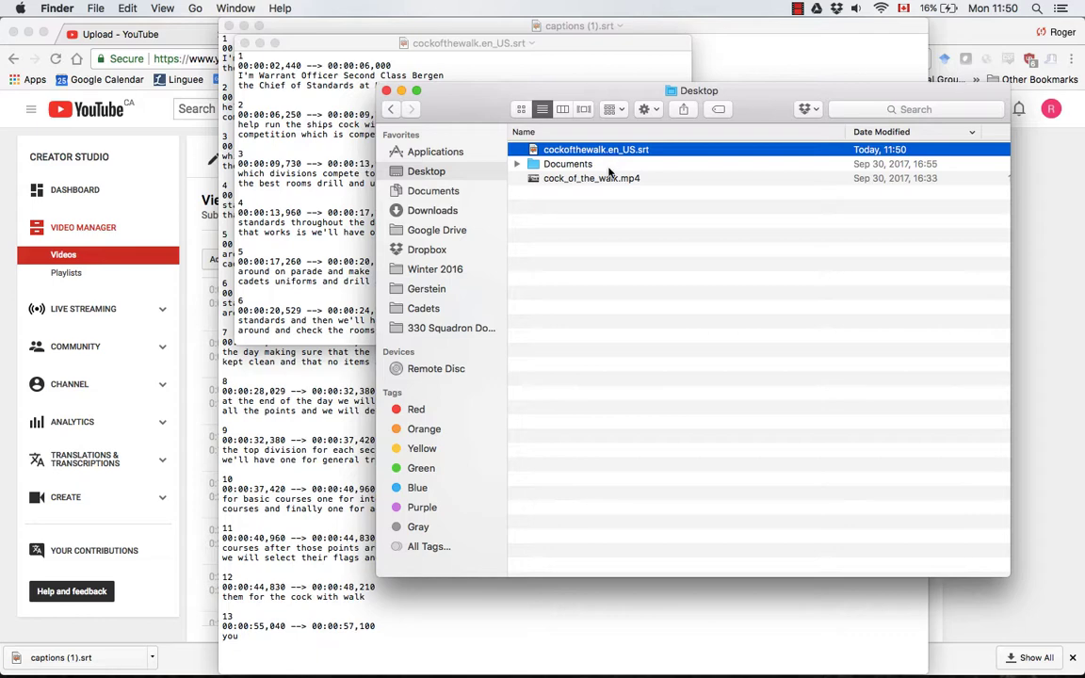
- Quit TextEdit and return to the published English subtitles page in Chrome
click(252, 43)
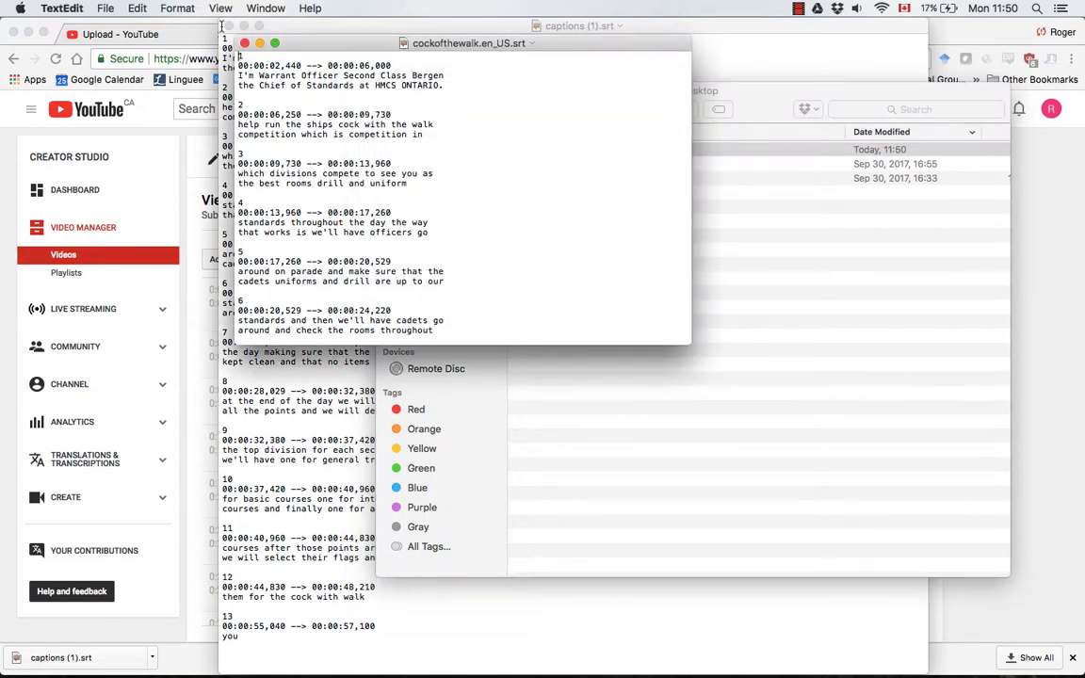
key(super+q)
click(134, 36)
click(134, 37)
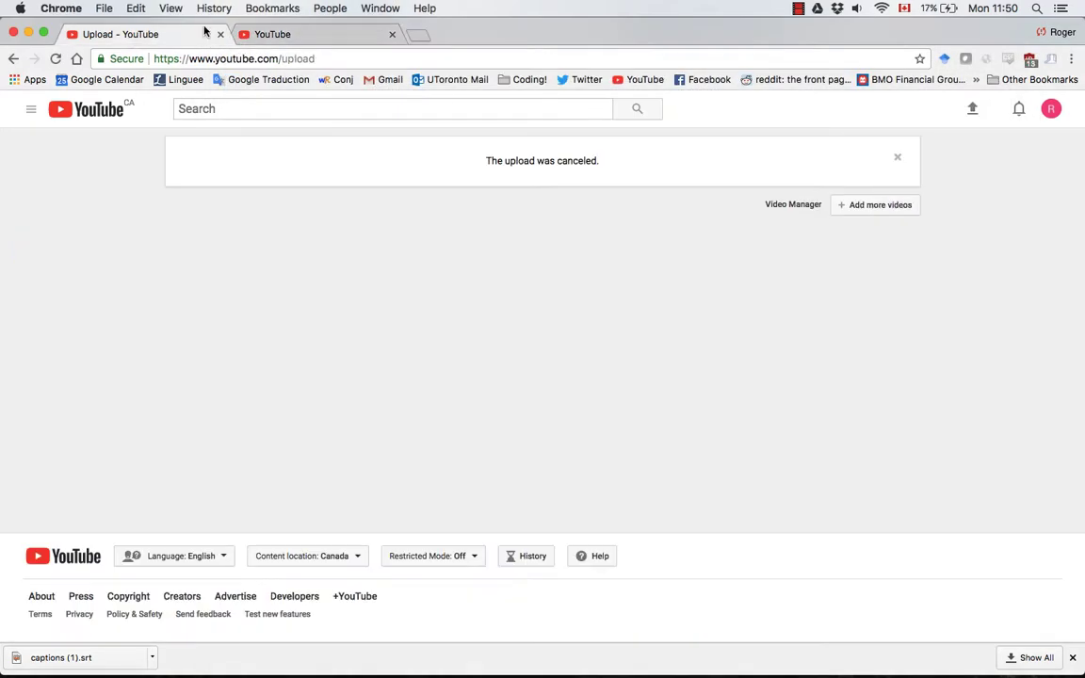
click(278, 44)
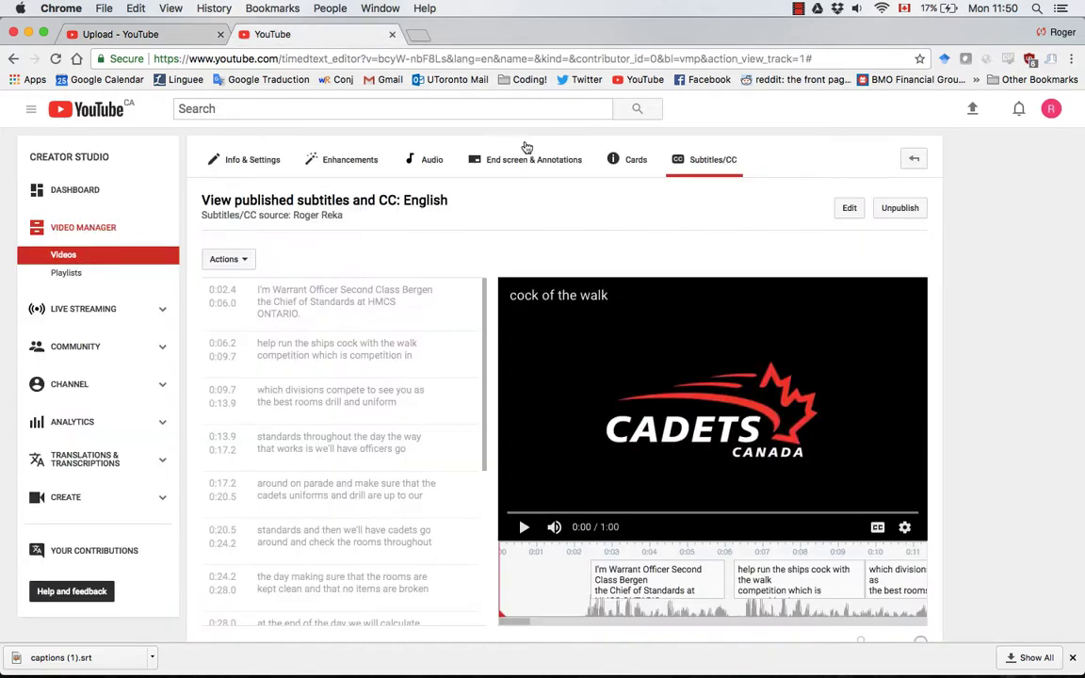
- Open the published French (Canada) subtitles of the "cock of the walk" video from the video list
click(913, 160)
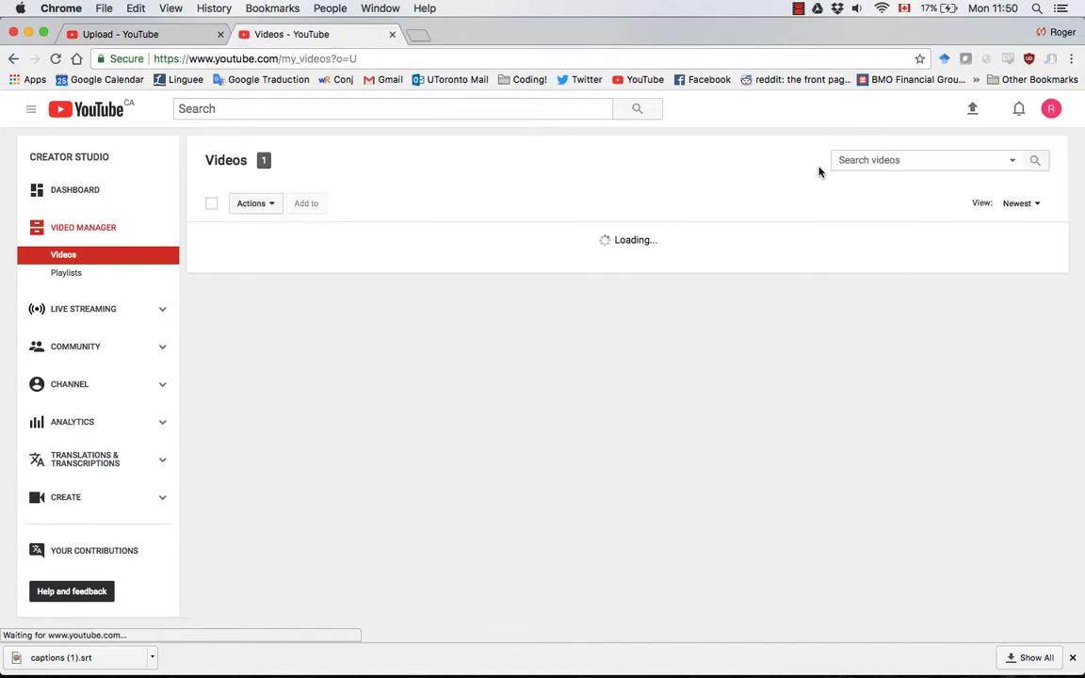
click(372, 272)
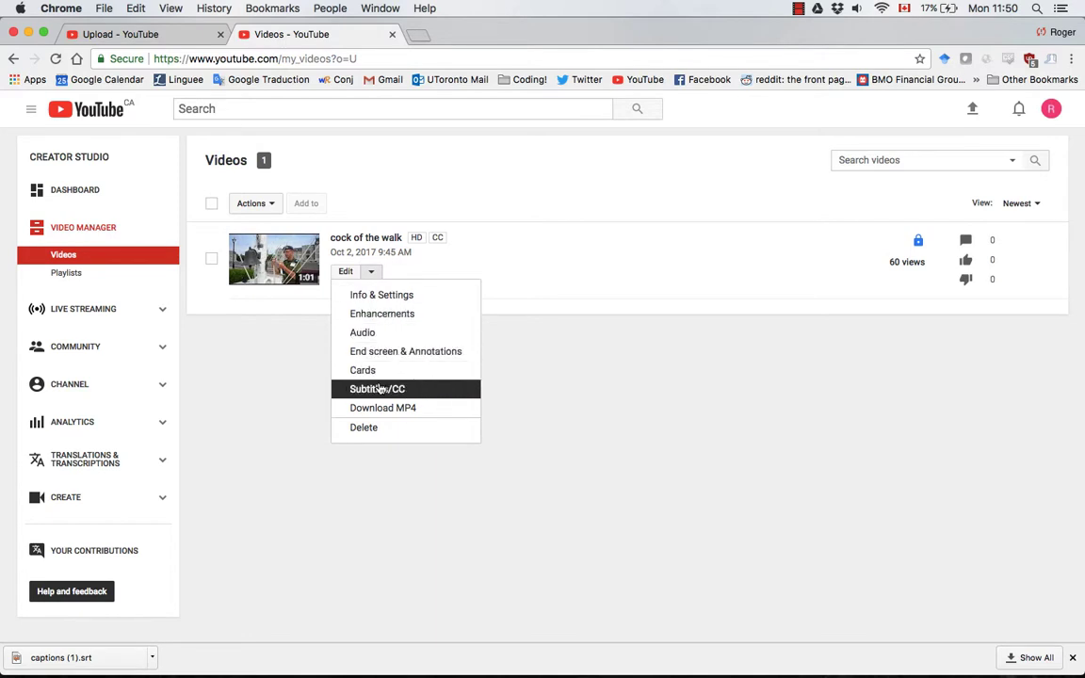
click(380, 389)
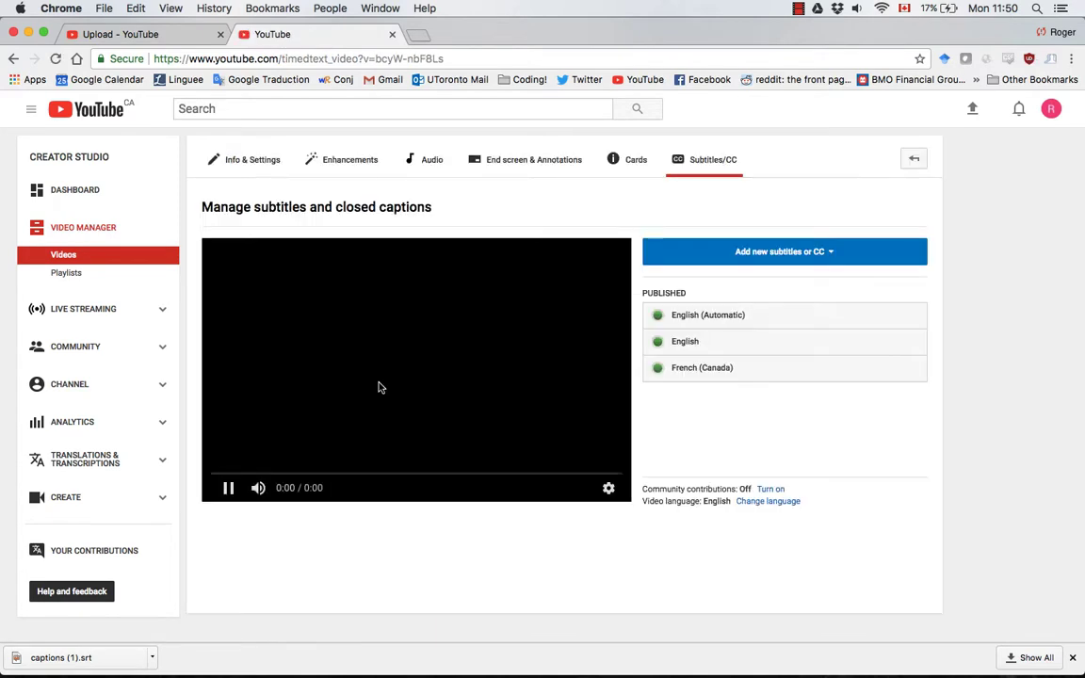
click(702, 367)
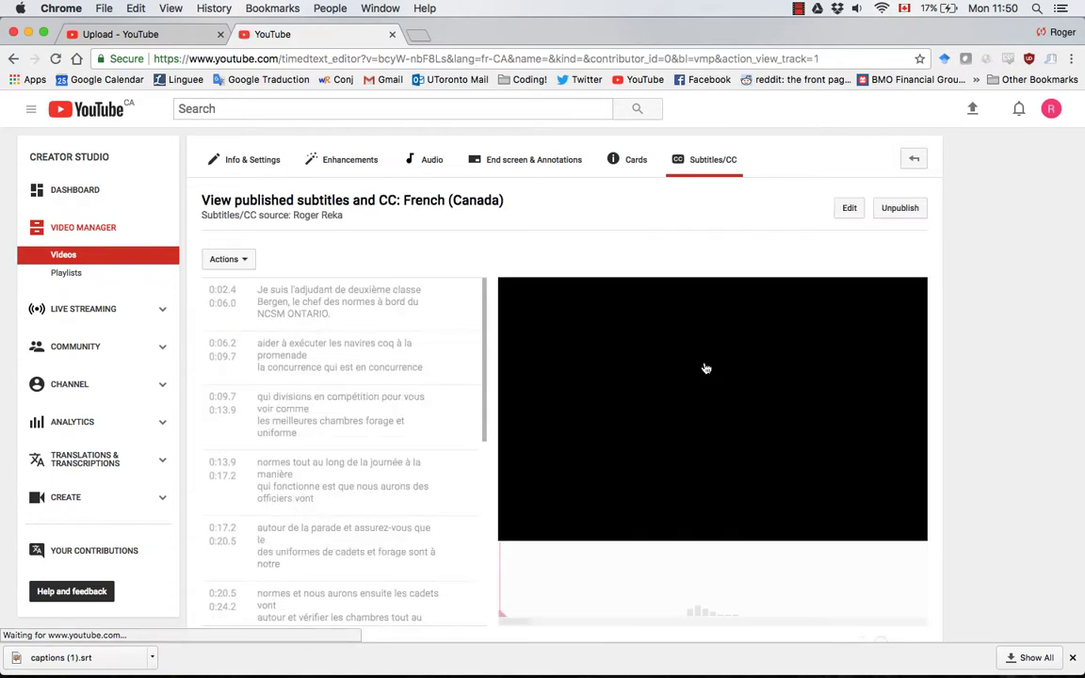
- Download the French (Canada) subtitles in .srt format and reveal the downloaded file in Finder
click(223, 259)
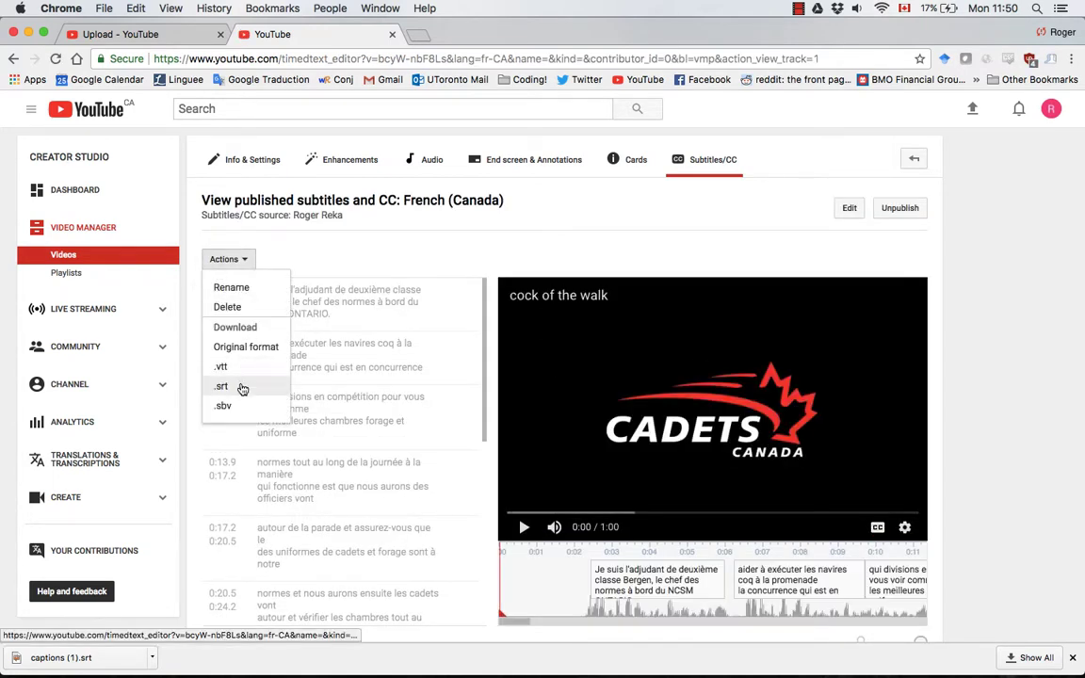
click(242, 388)
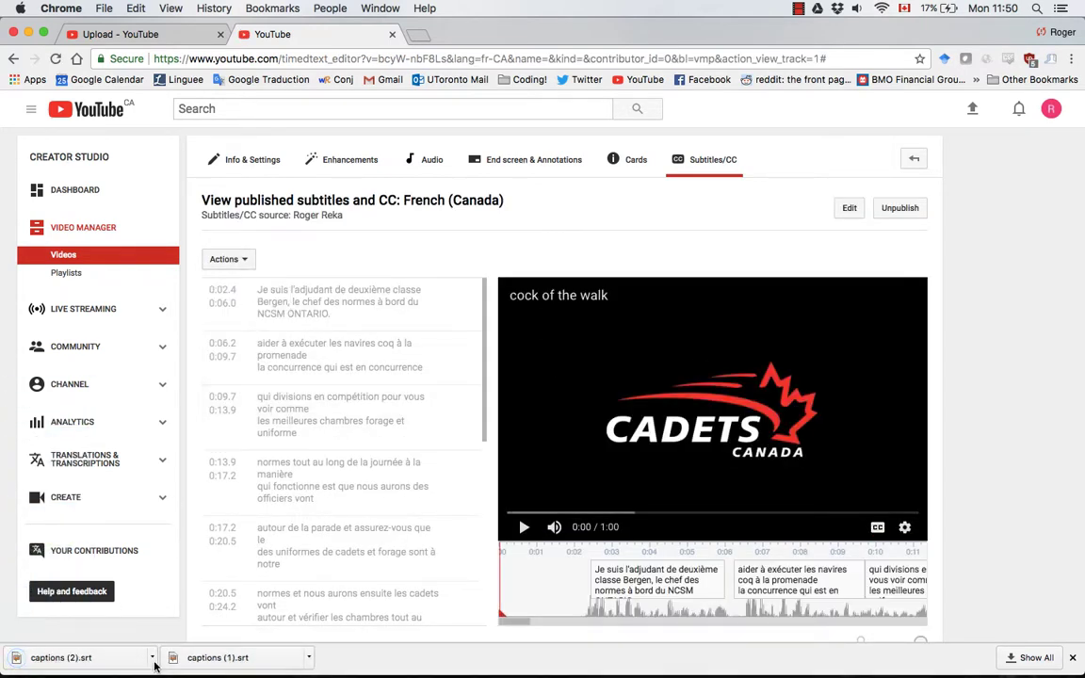
click(152, 657)
click(197, 636)
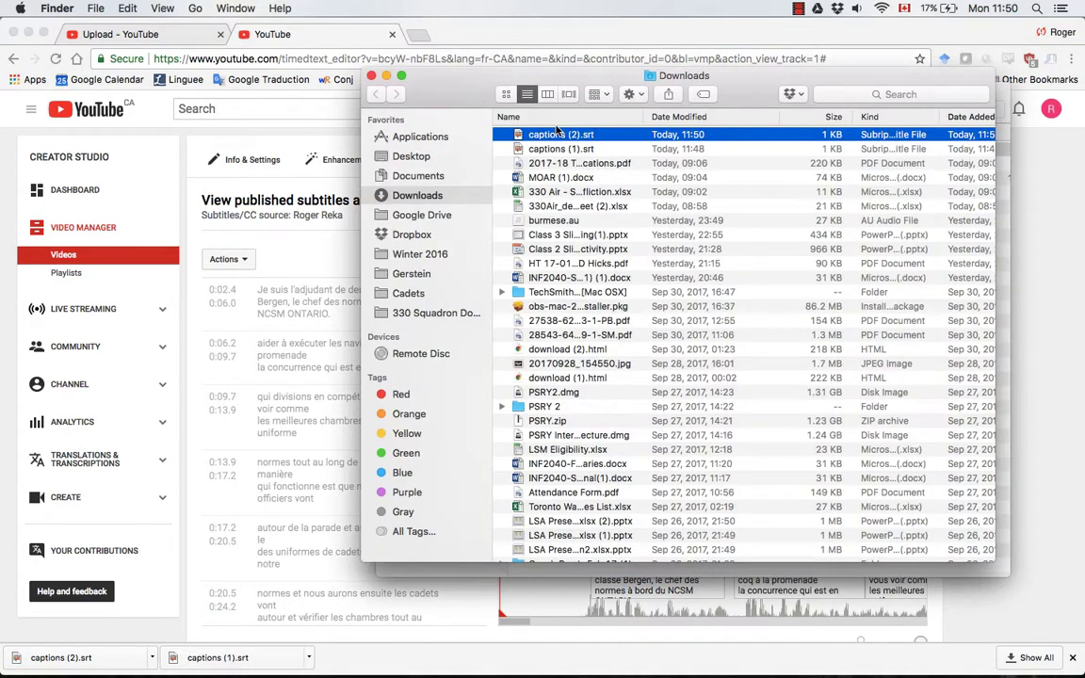
- Open the downloaded captions (2).srt file in TextEdit
right_click(558, 133)
mouse_move(603, 151)
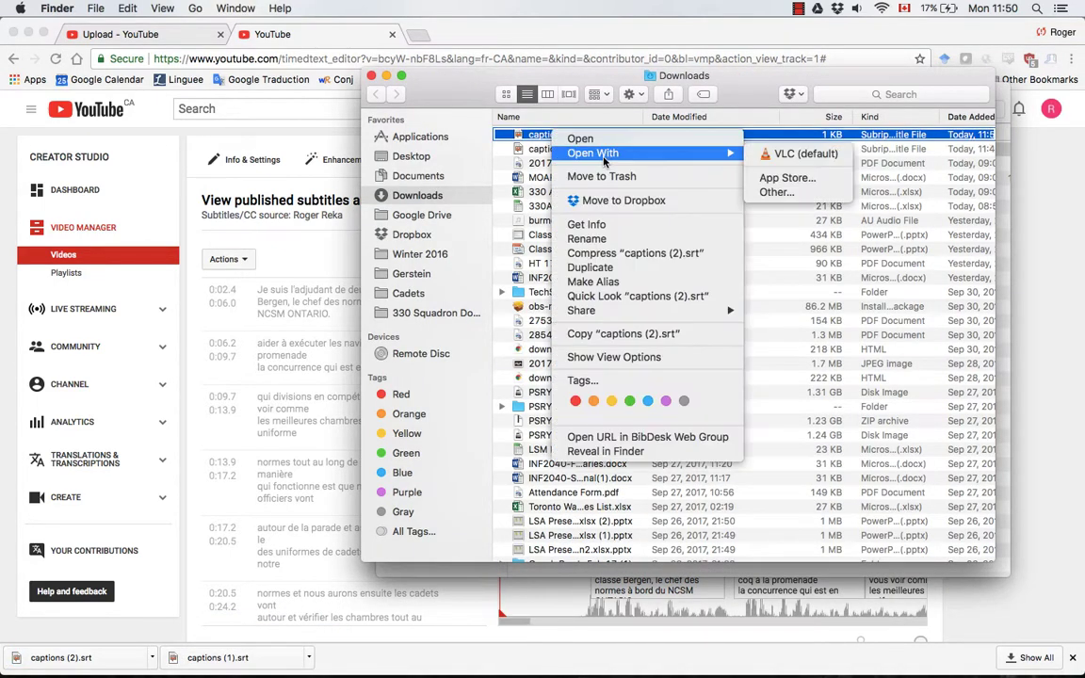
click(778, 191)
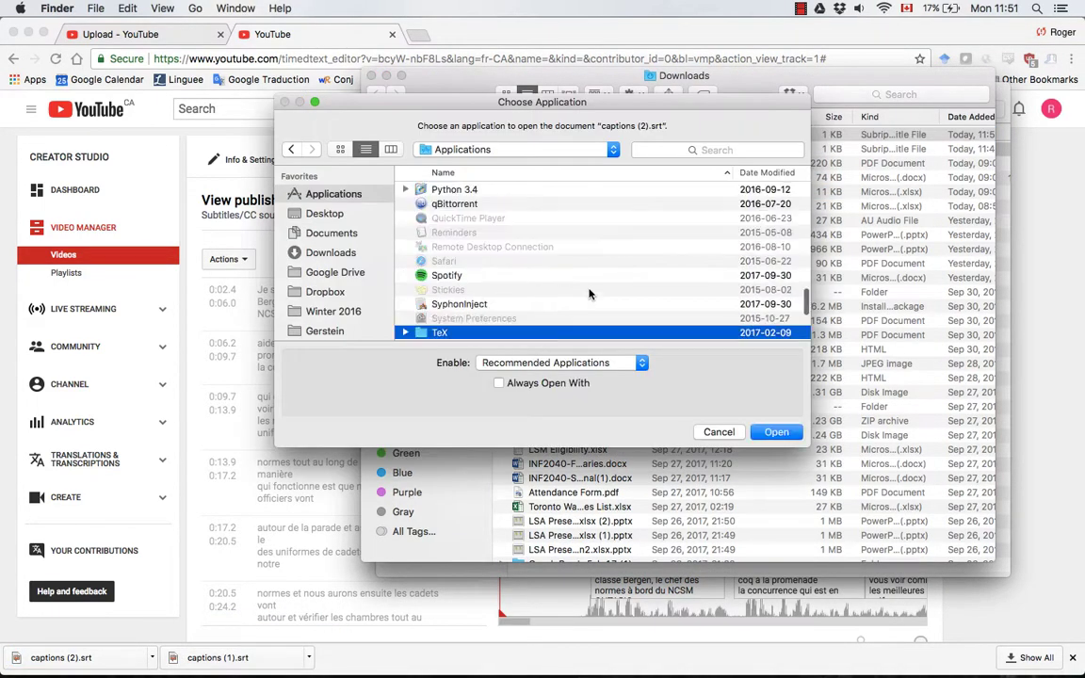
key(Down)
scroll(588, 294, down, 1)
key(Return)
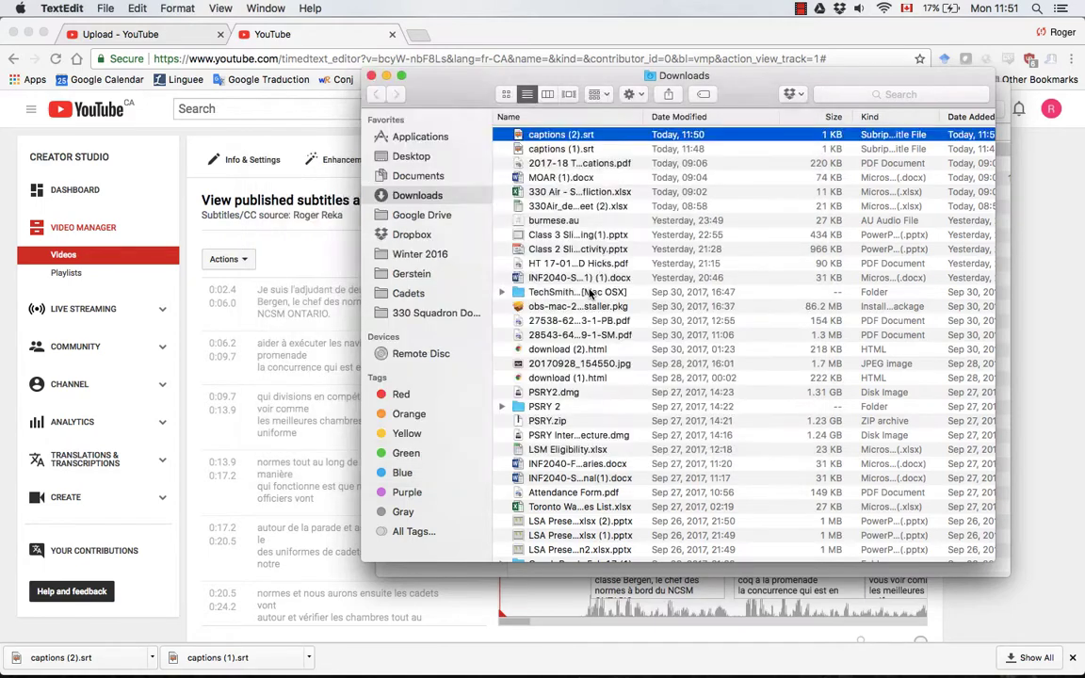
- Duplicate the French captions document and name the copy cockofthwalk.fr_CA.srt, with the Desktop as its save location
key(super+shift+s)
key(super+s)
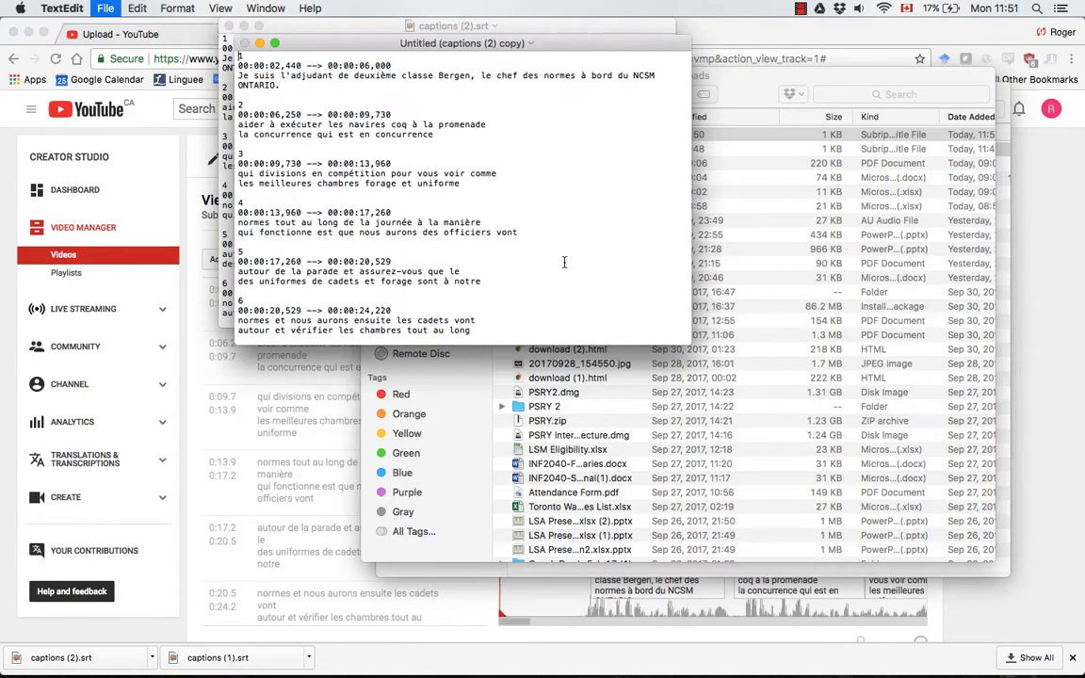
click(246, 219)
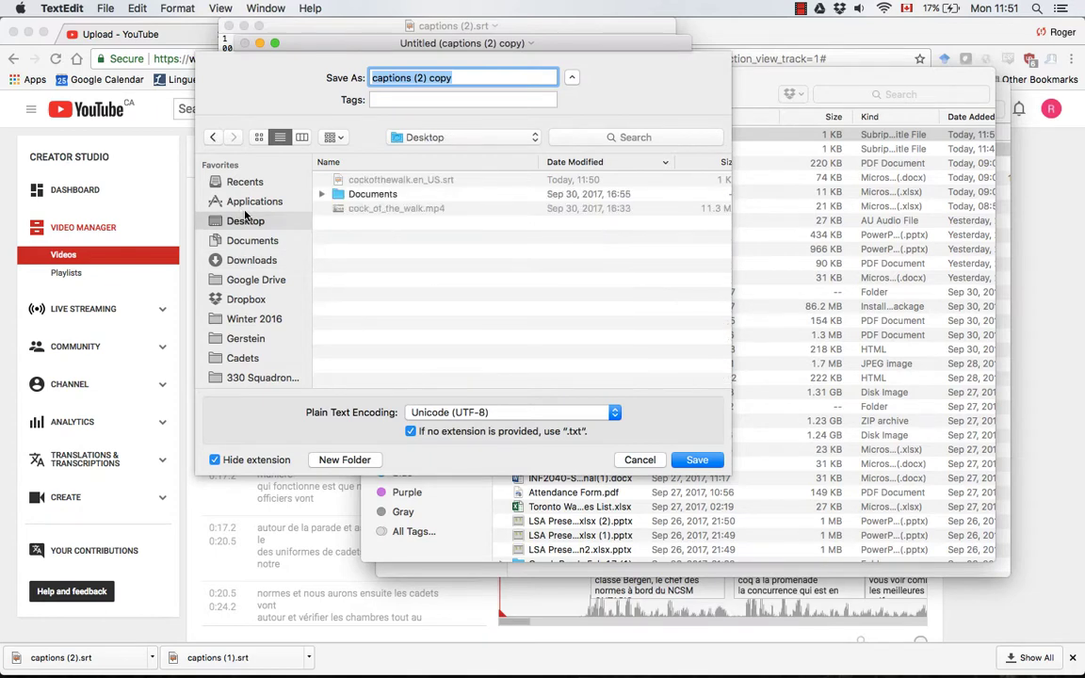
text(c)
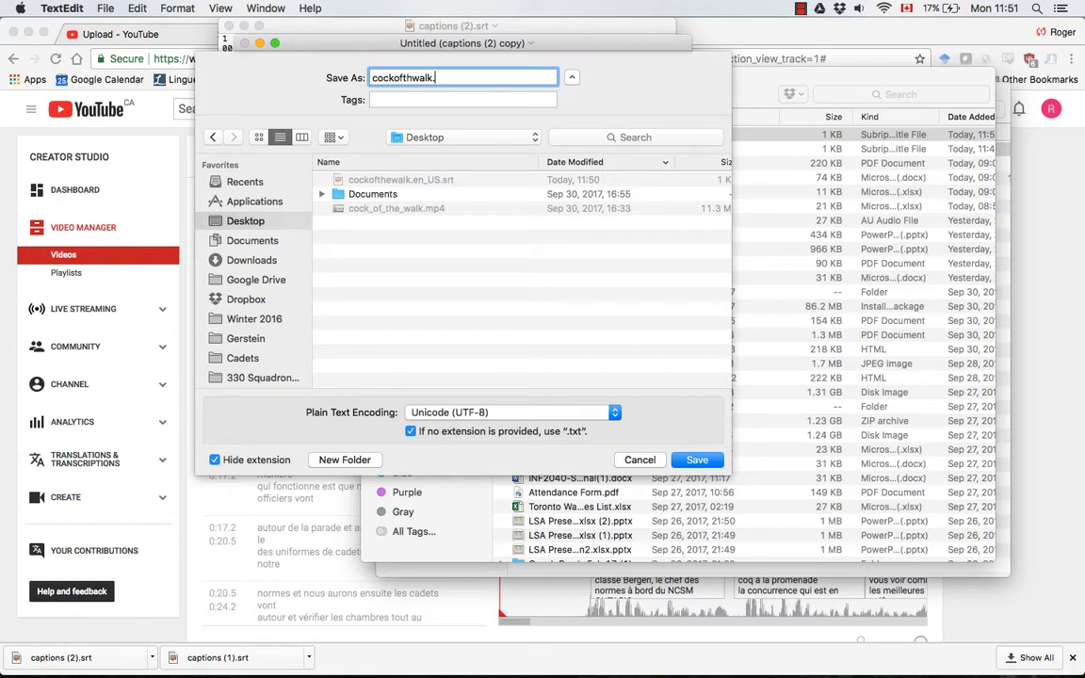
text(ockofthewalk.fr)
text(_CA.srt)
- Save the French captions copy with Unicode (UTF-8) plain text encoding and keep the .srt extension
click(439, 418)
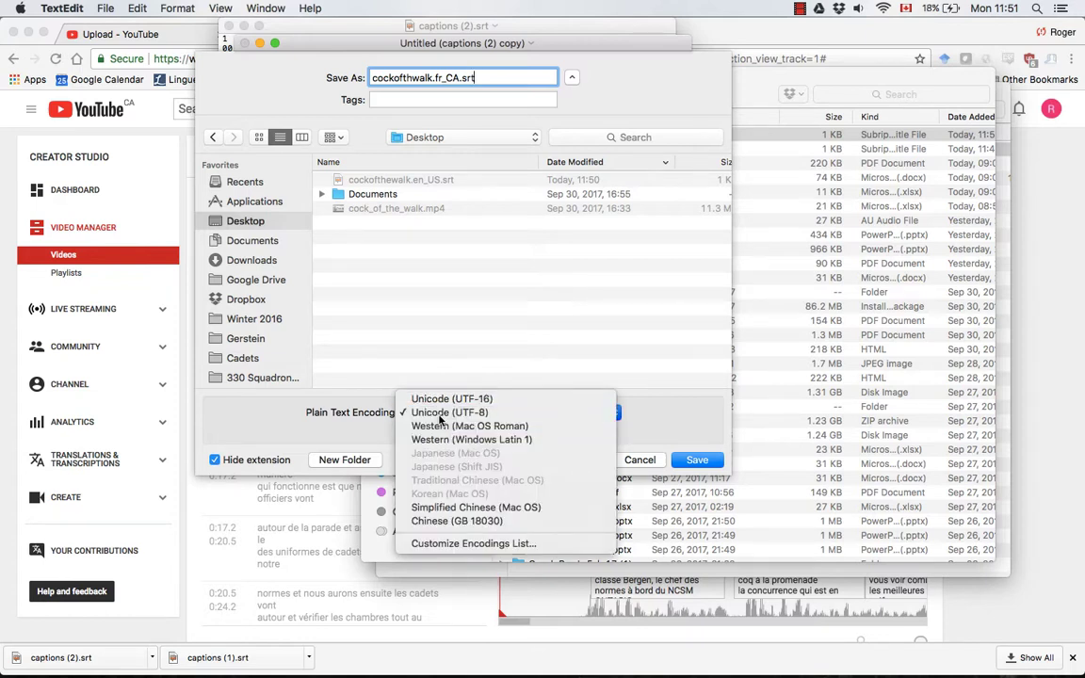
click(440, 414)
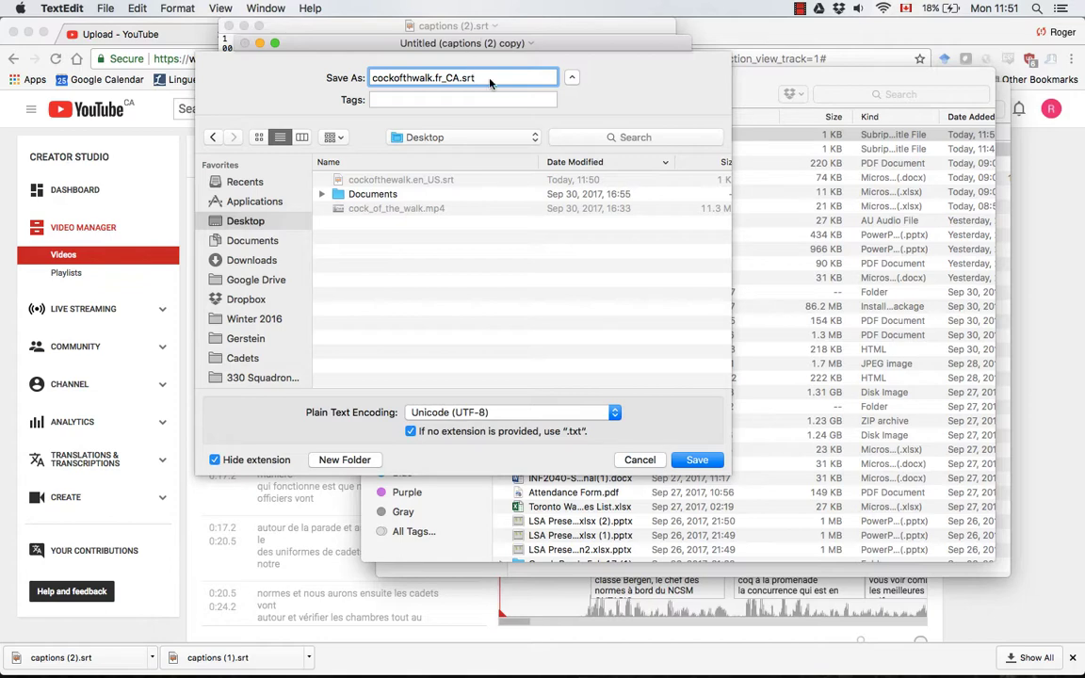
key(Return)
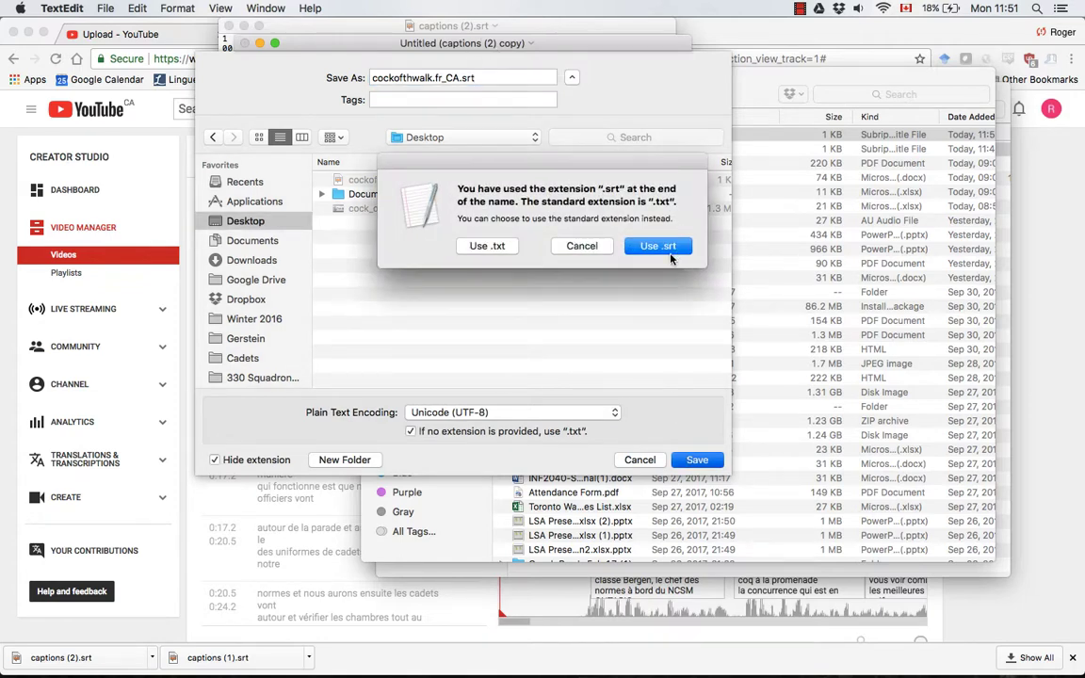
click(659, 246)
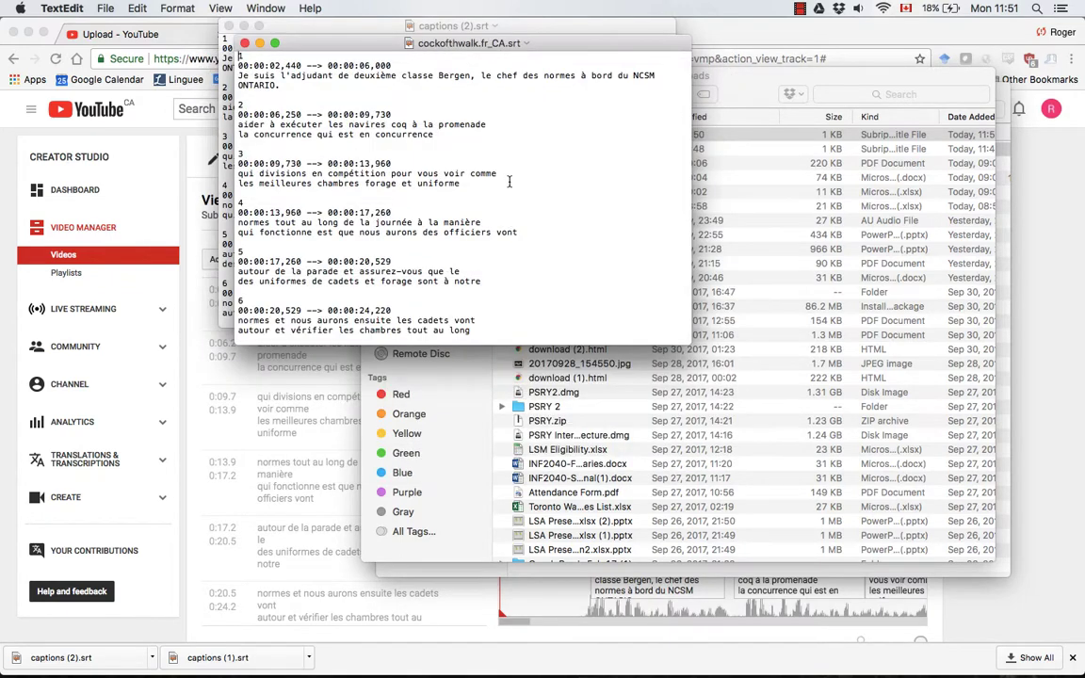
- Close both open caption documents and check the Desktop for the video and the two .srt files, previewing cockofthwalk.fr_CA.srt
key(super+w)
key(super+w)
click(411, 134)
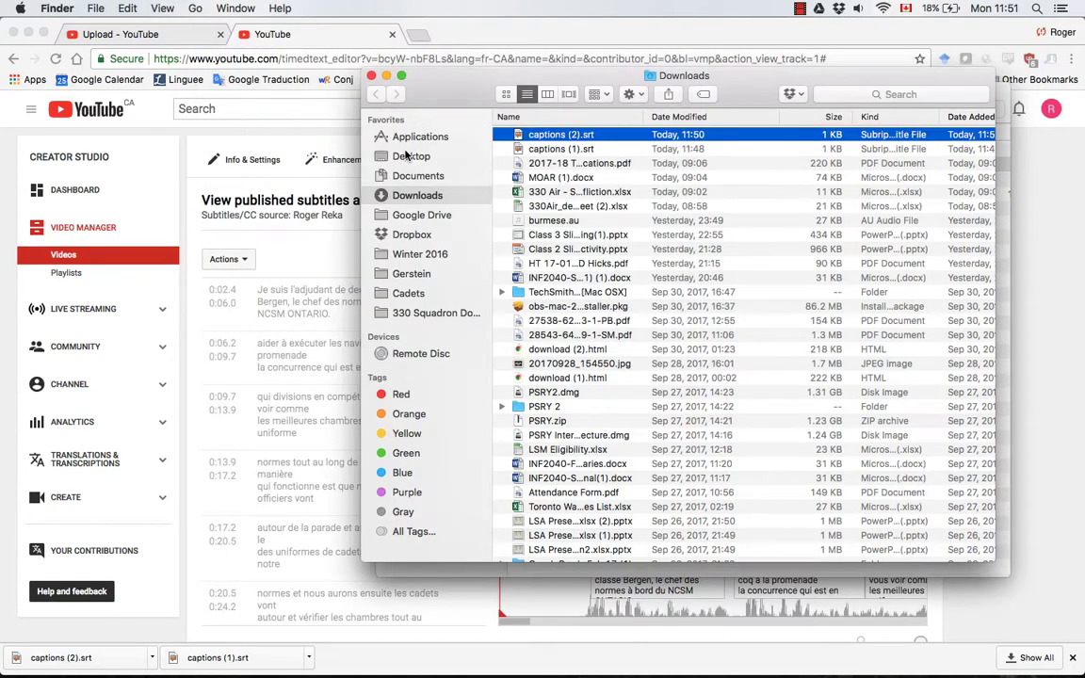
click(411, 155)
click(549, 178)
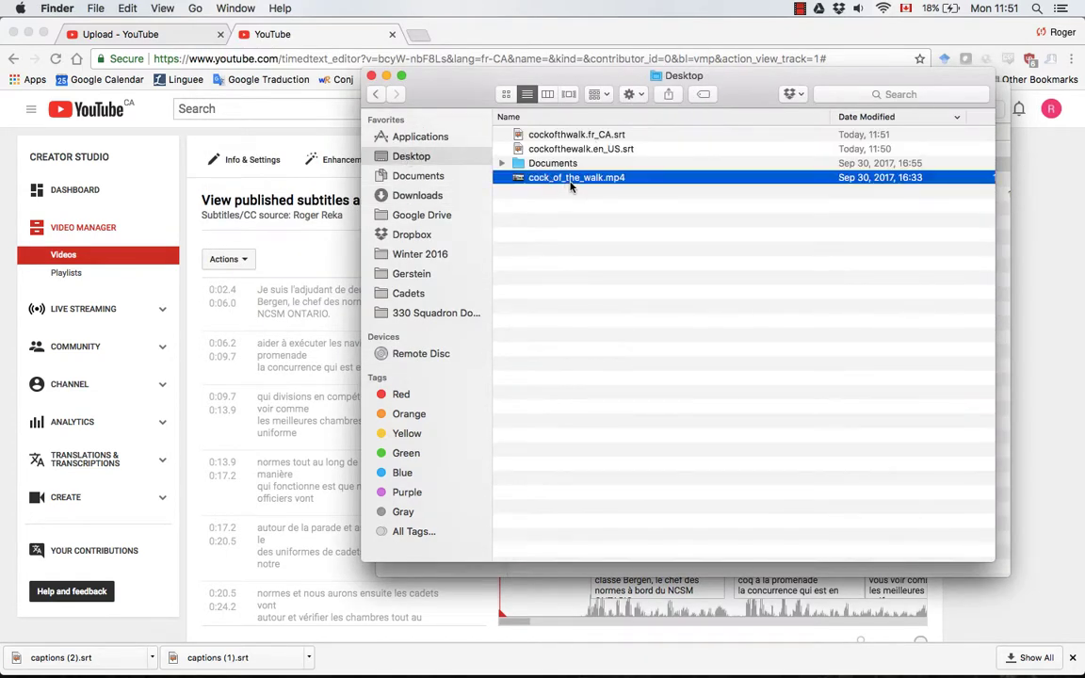
click(604, 151)
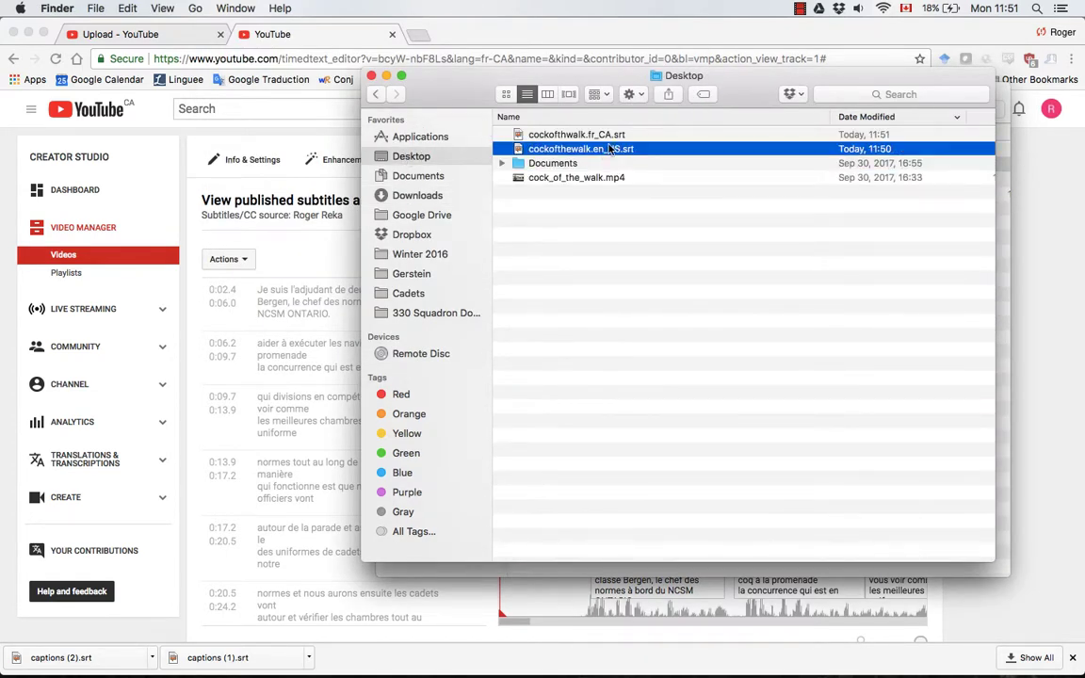
click(612, 135)
key(space)
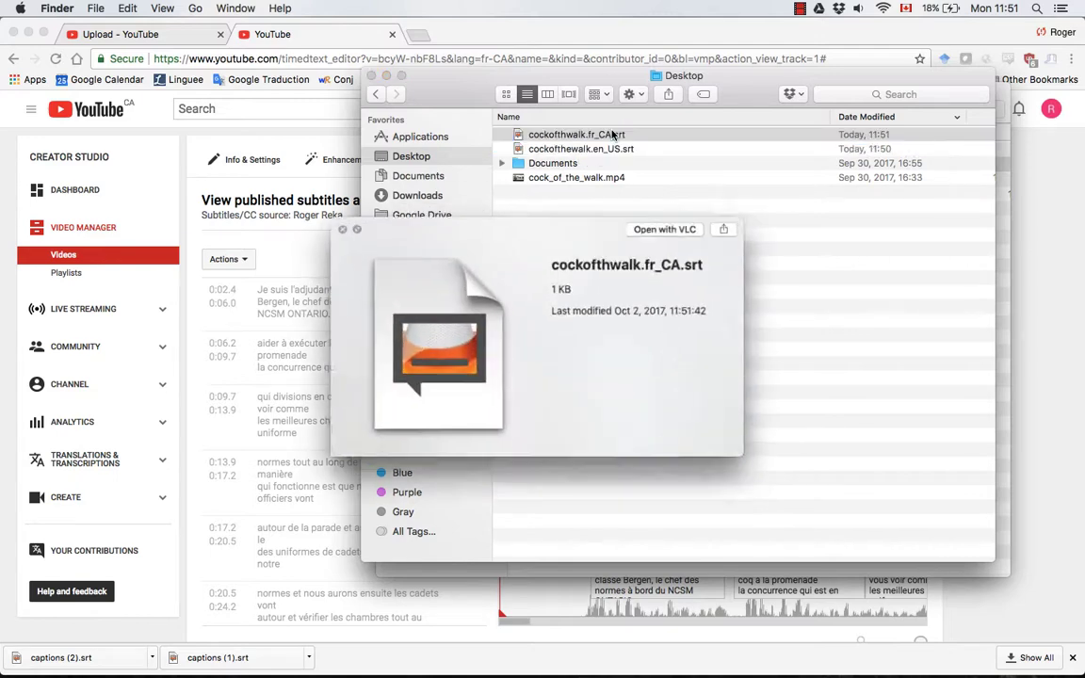
key(space)
- Switch to Chrome, load facebook.com in a new tab, and open the 330 Danforth Tech Squadron page without the new post dialog or downloads bar
key(super+Tab)
key(super+t)
text(facebook.com)
key(Return)
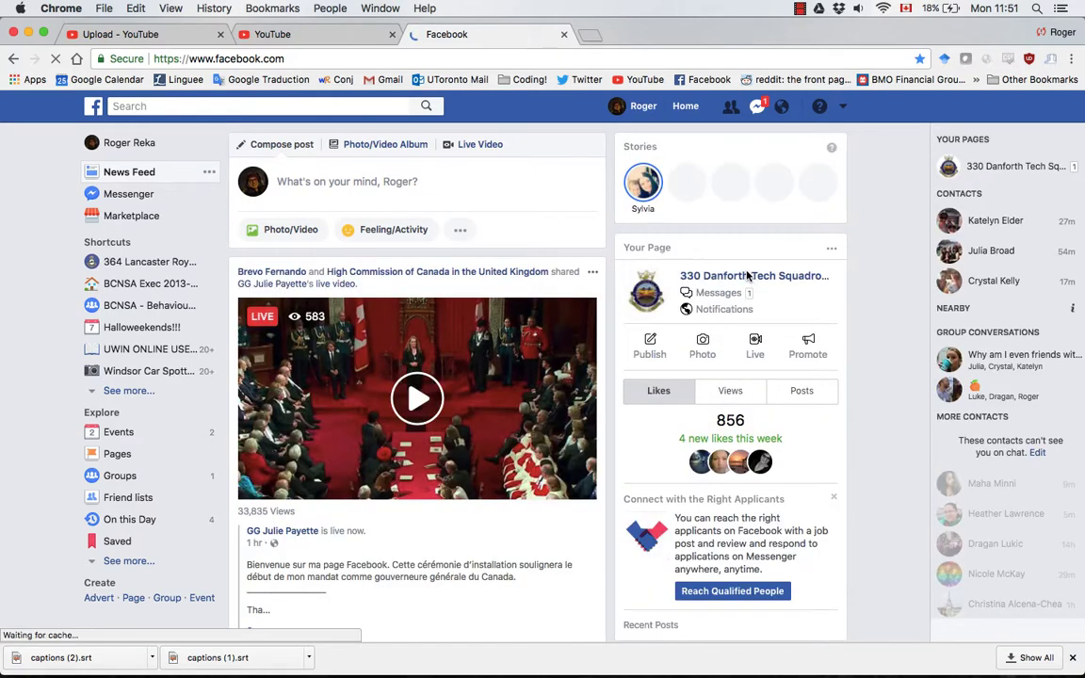
click(746, 275)
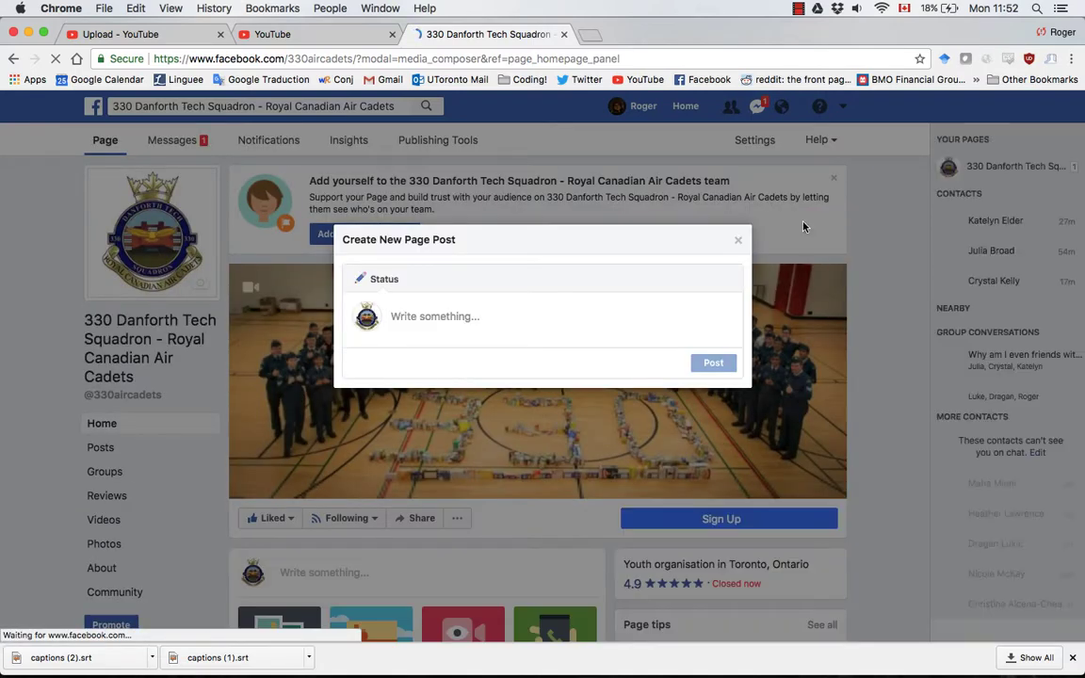
click(738, 239)
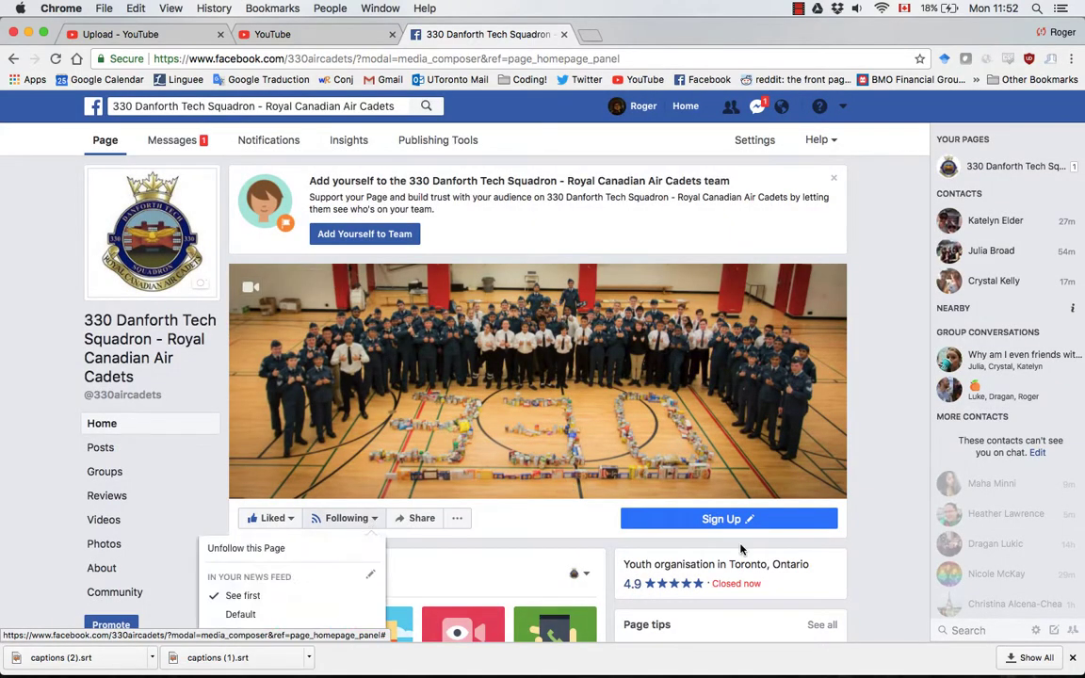
click(1071, 657)
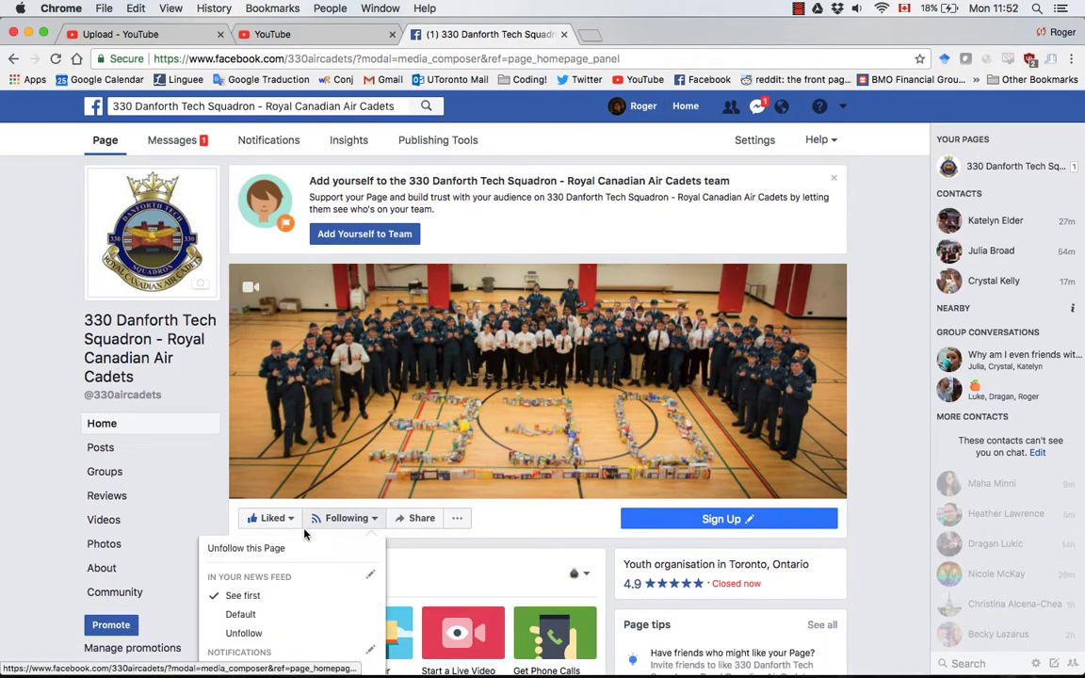
- Start a new post on the squadron page and upload cock_of_the_walk.mp4 from the Desktop to it
click(332, 574)
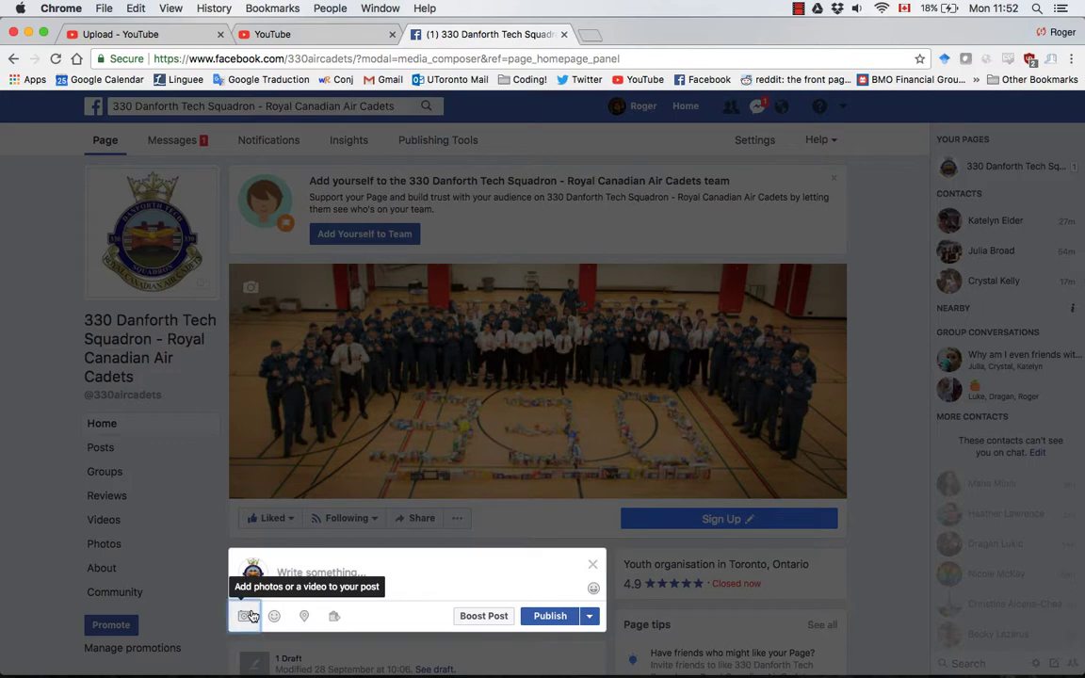
click(243, 616)
double_click(516, 189)
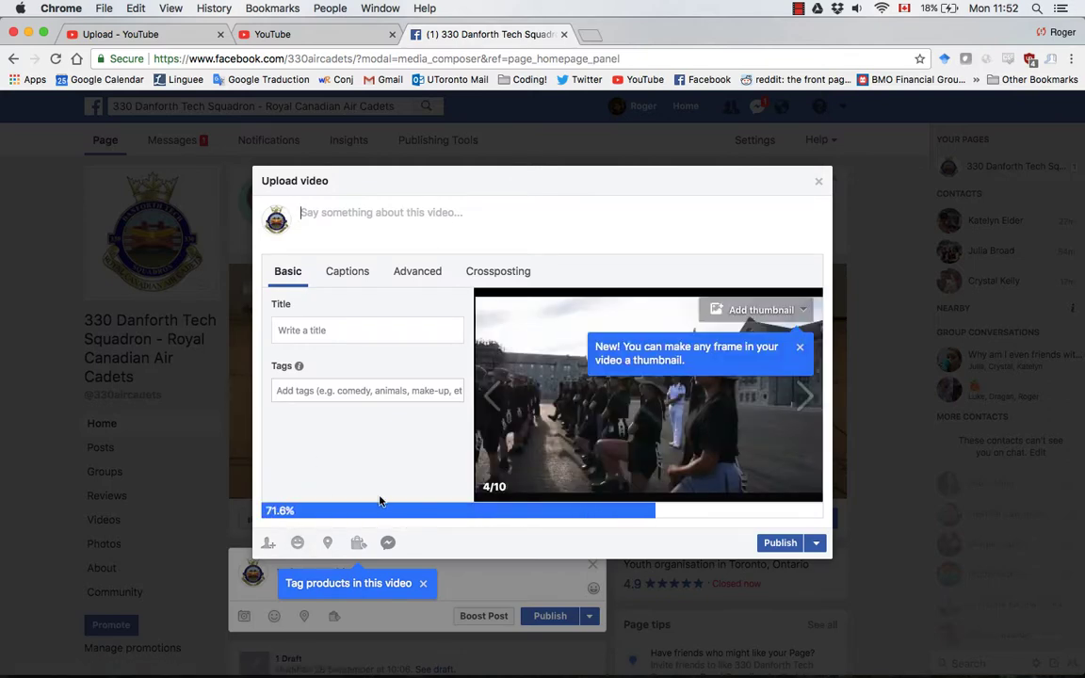
- Add cockofthwalk.fr_CA.srt and cockofthewalk.en_US.srt together as captions for the uploaded video
click(348, 272)
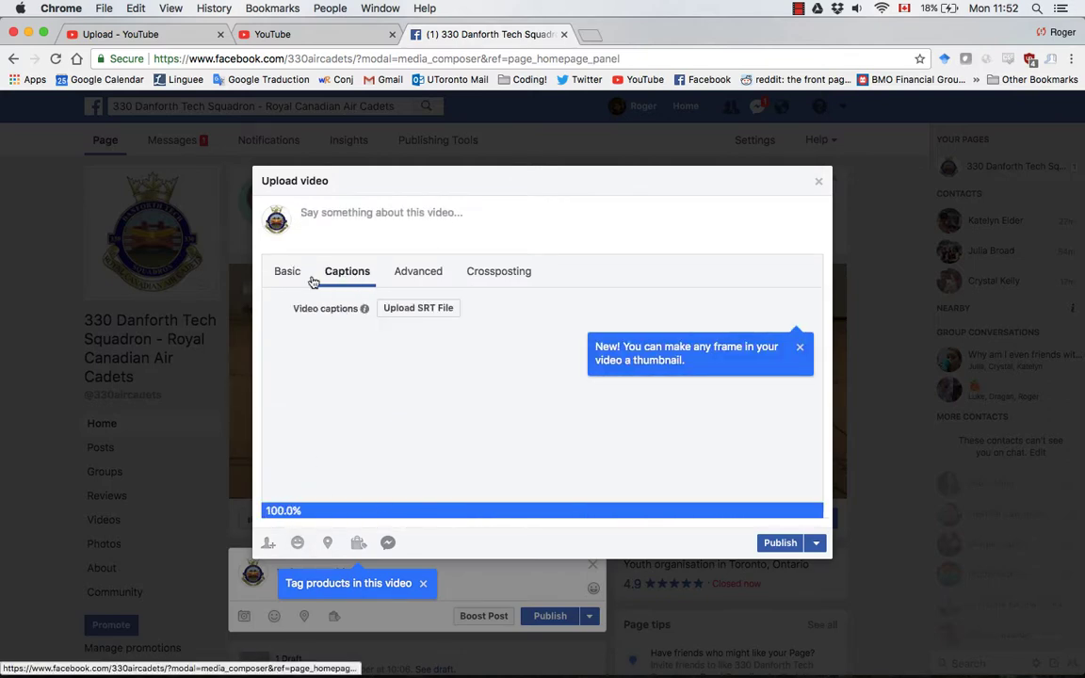
click(410, 311)
click(480, 159)
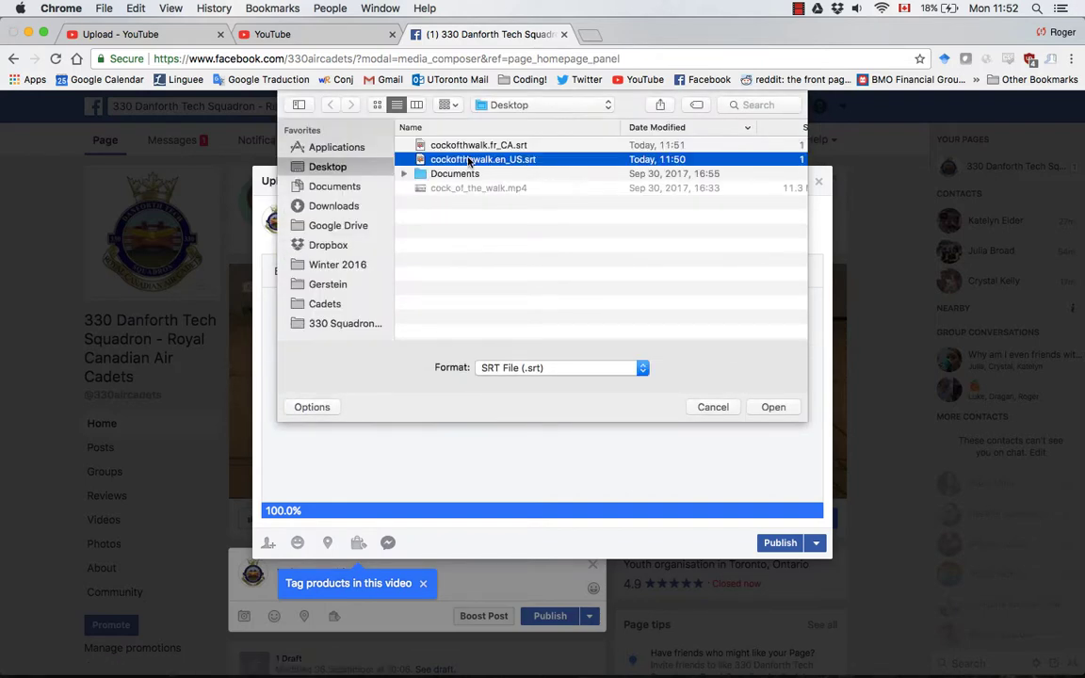
shift+click(479, 145)
key(Return)
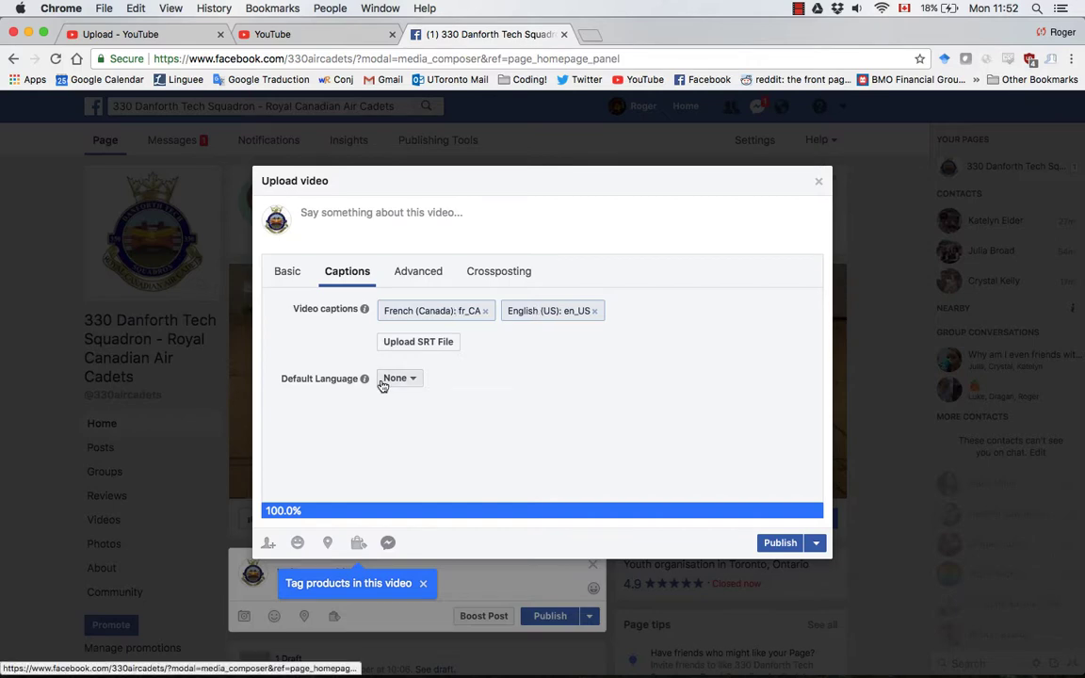
- Set the captions' default language to English (US): en_US and save the video post as unpublished
mouse_move(364, 380)
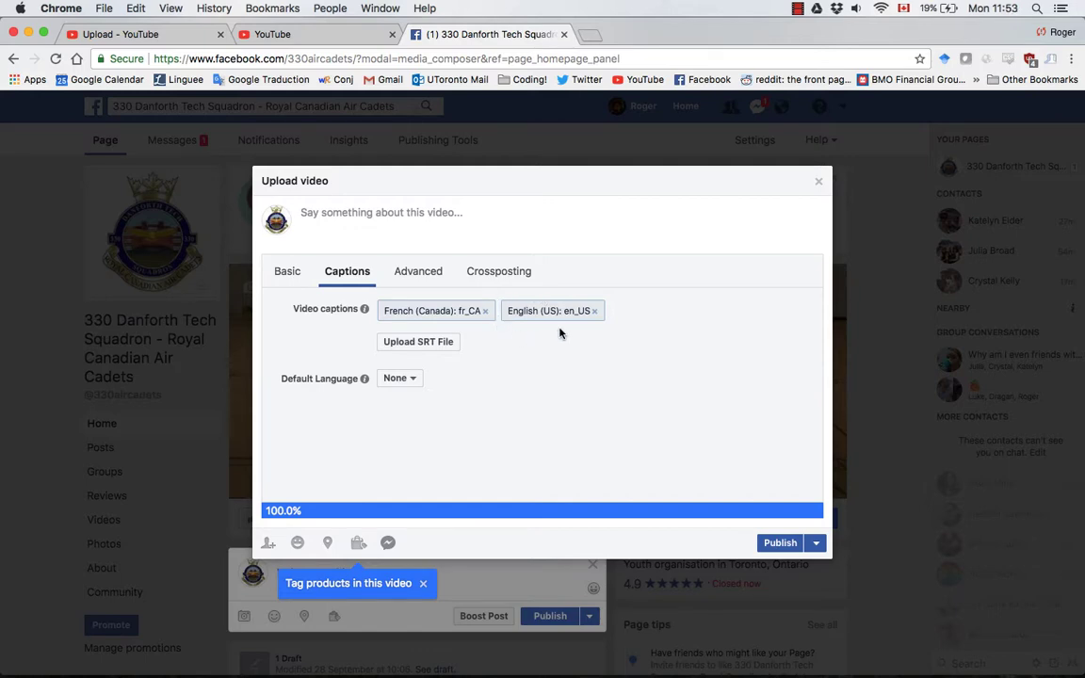
click(399, 377)
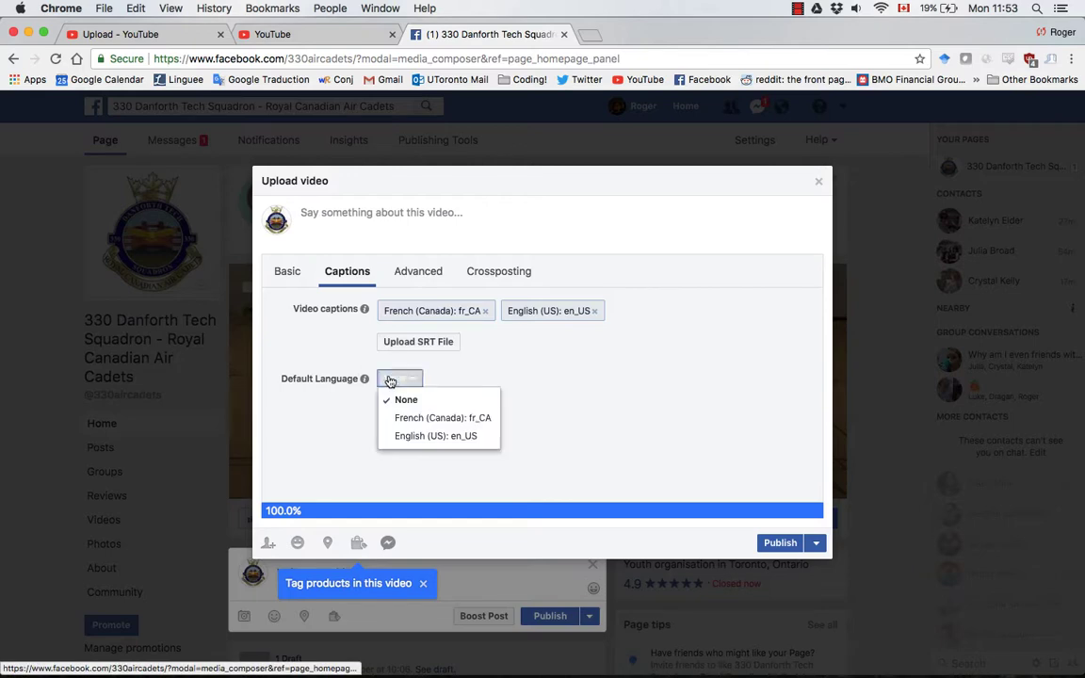
click(419, 436)
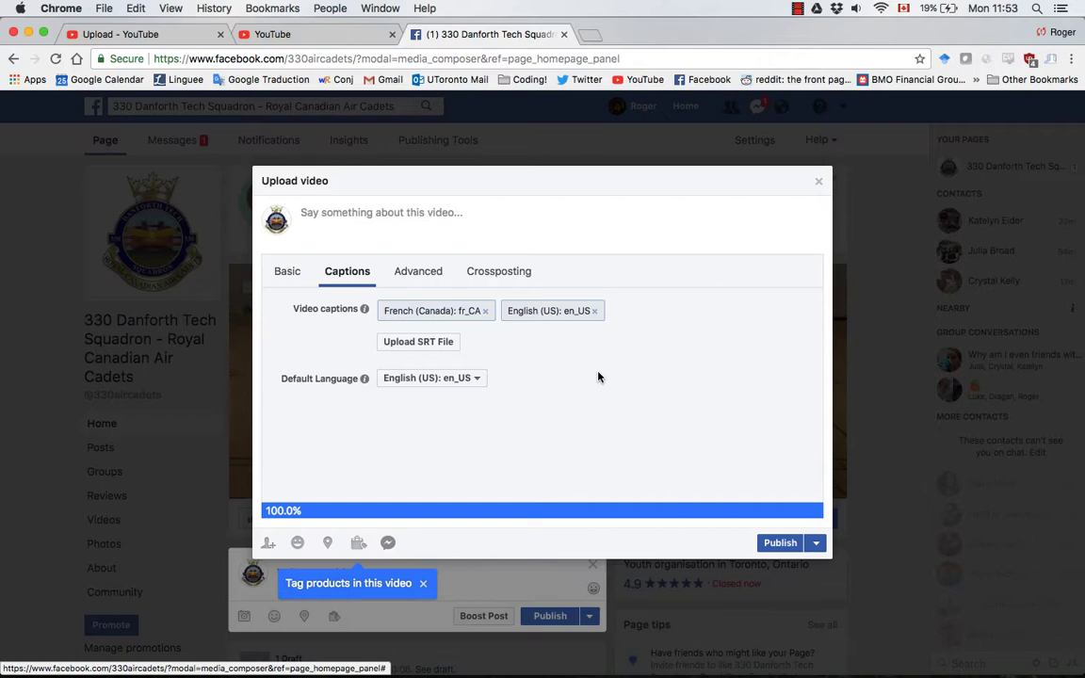
click(816, 542)
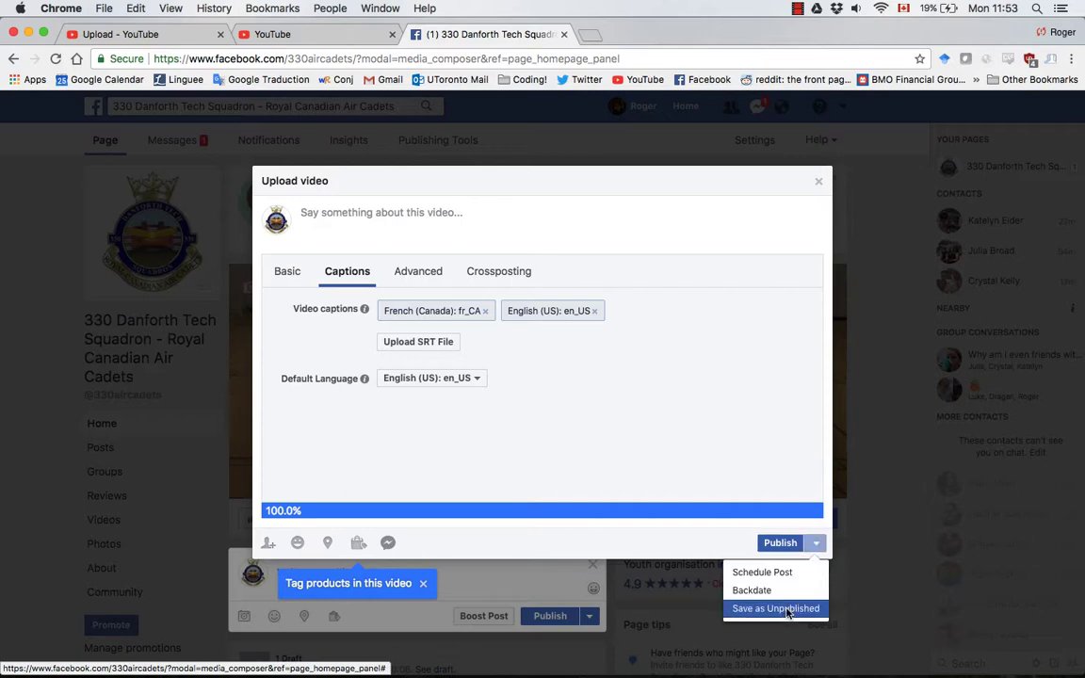
click(795, 608)
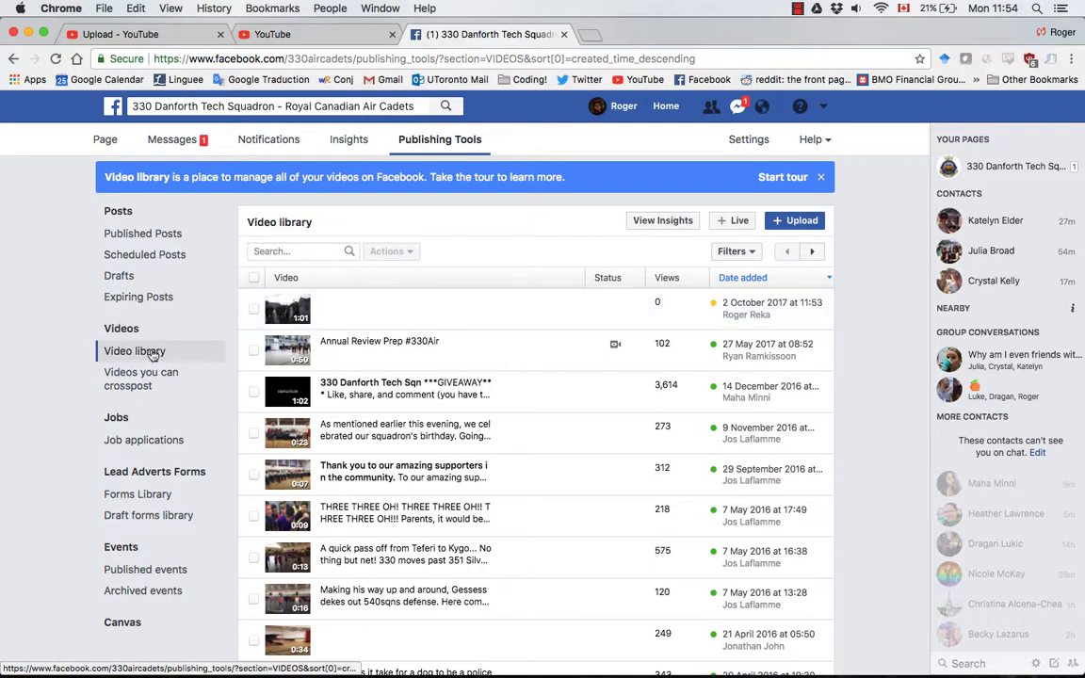
- Open the details of the newly uploaded 1:01 video in the page's video library and play it
click(295, 305)
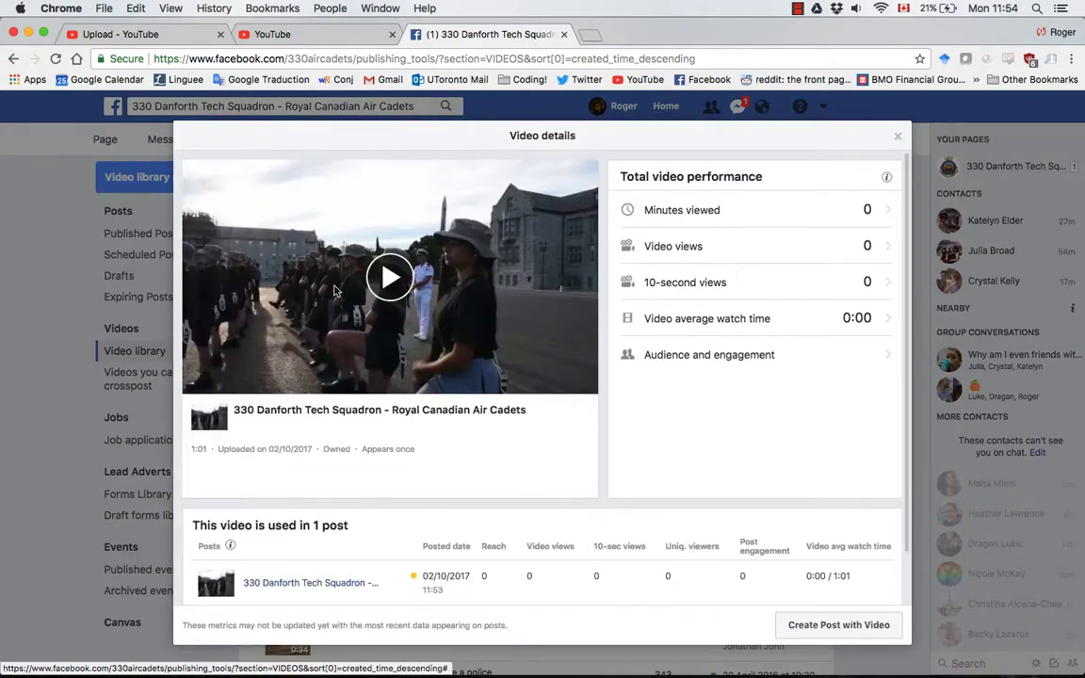
click(351, 251)
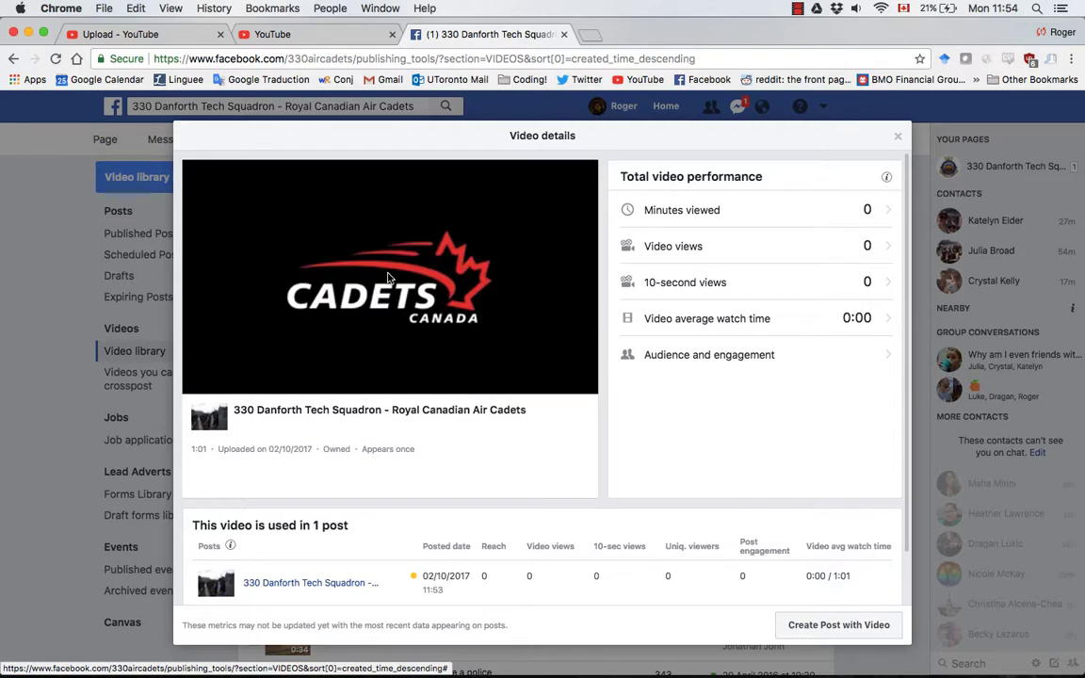